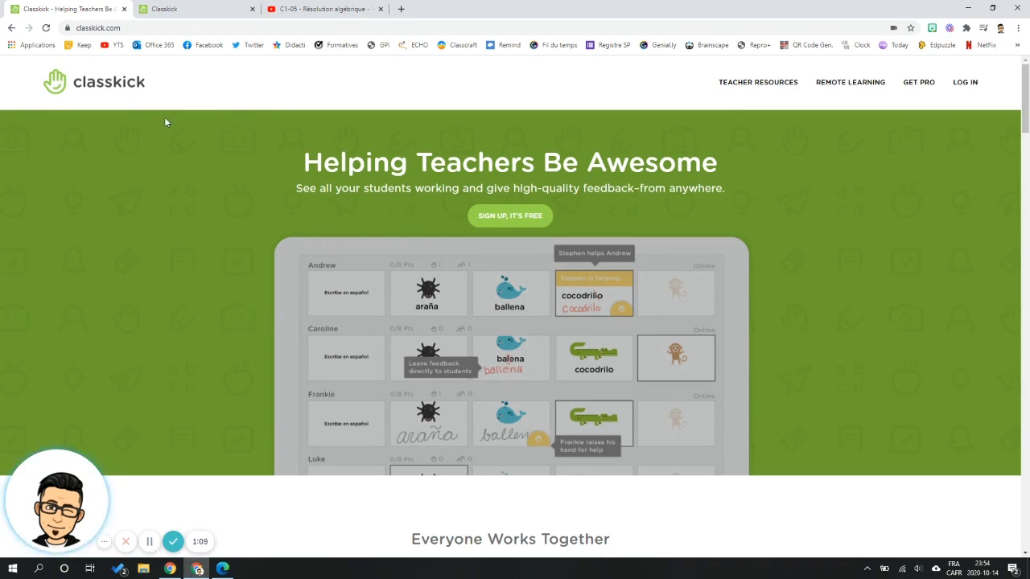
- Log in to Classkick as a teacher with the first listed Google account
left_click(965, 84)
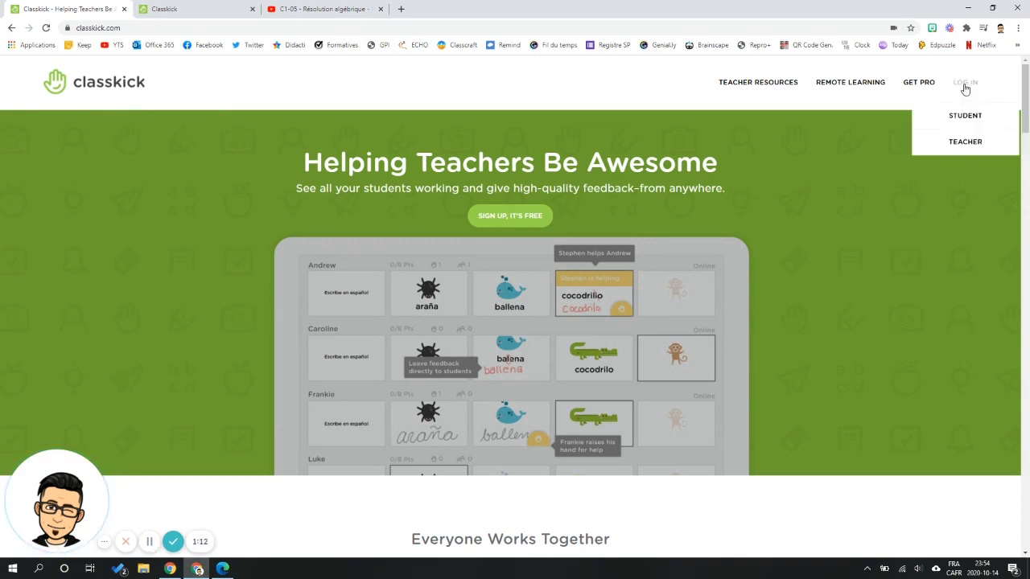
left_click(969, 144)
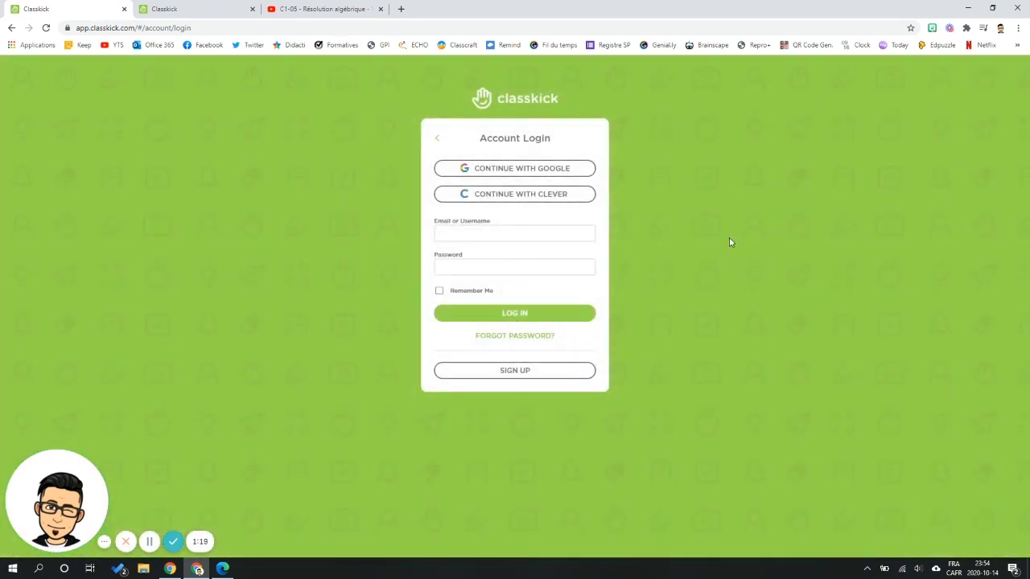
left_click(560, 170)
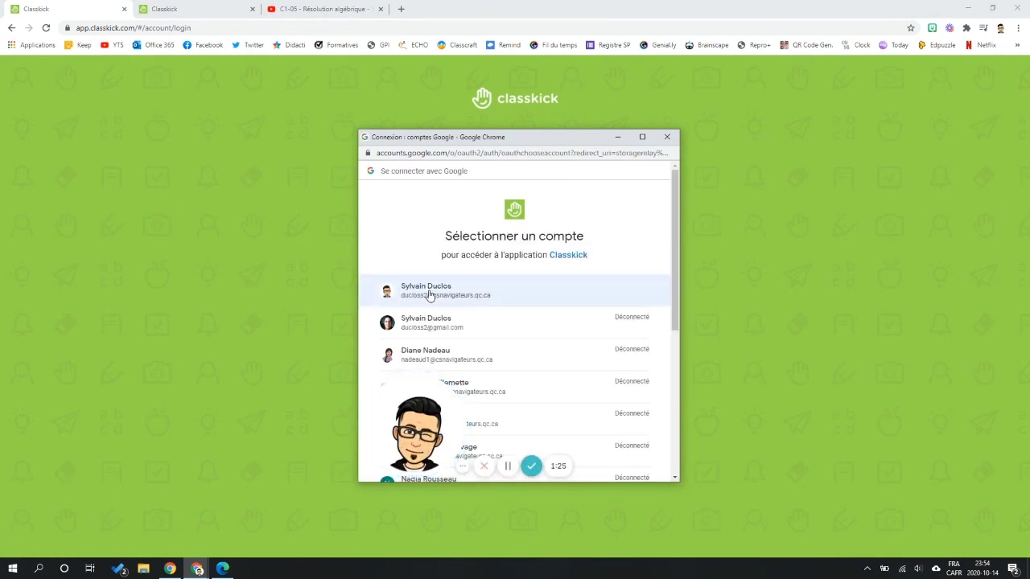
left_click(441, 294)
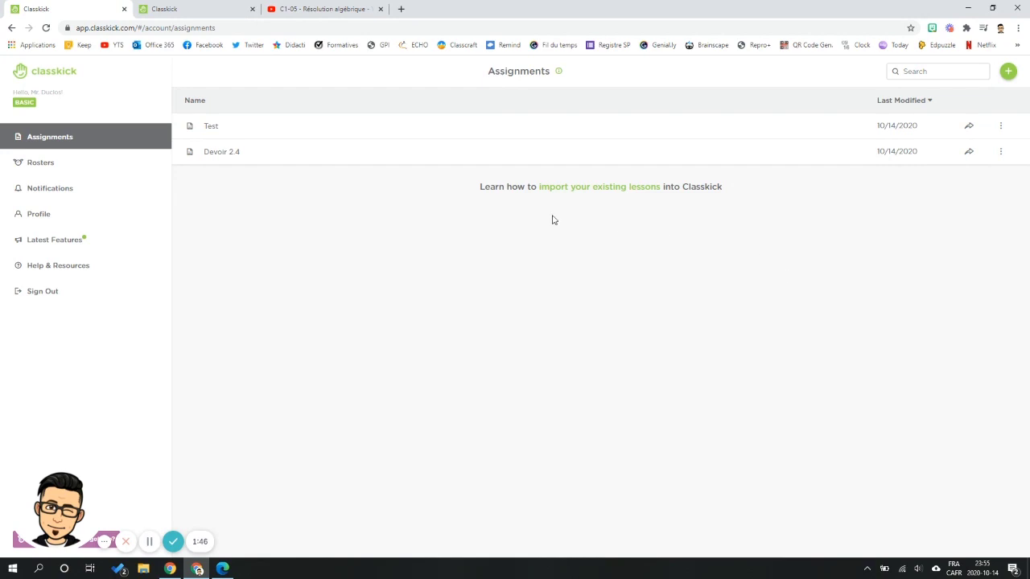
- Create an assignment from the PDF file Smart-test 1B - 1, importing all of its pages as new questions
left_click(1007, 72)
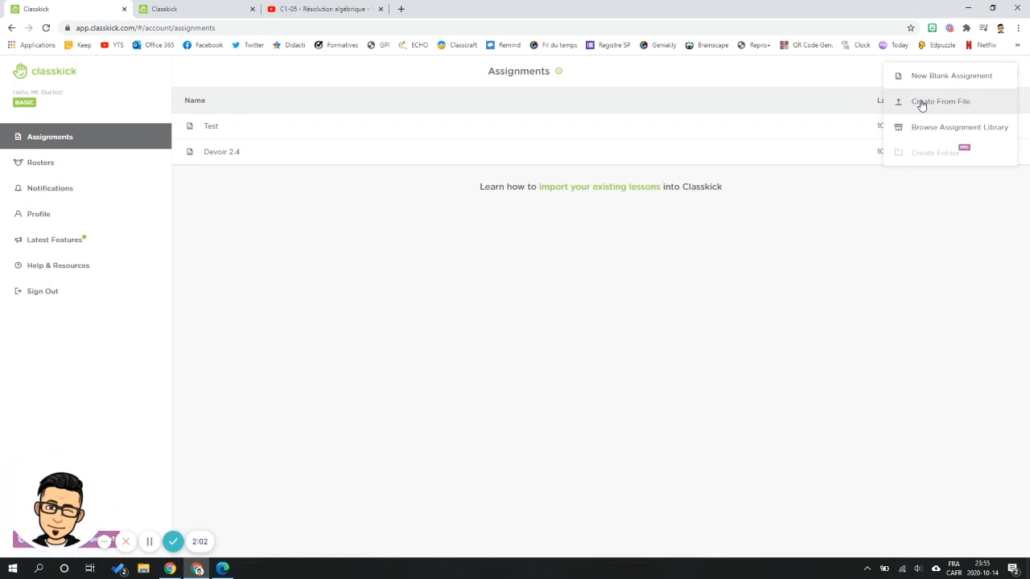
left_click(922, 103)
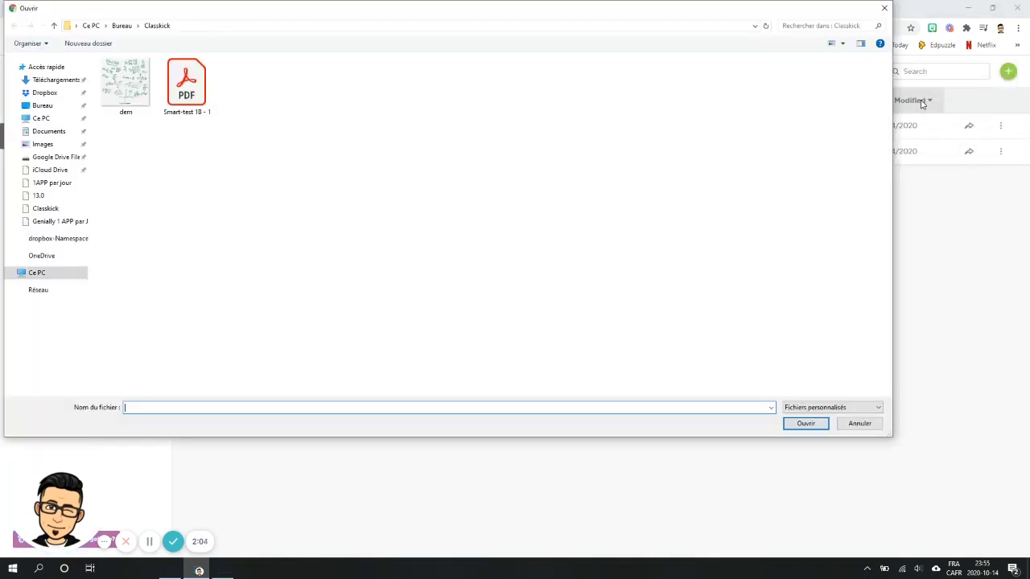
left_click(193, 79)
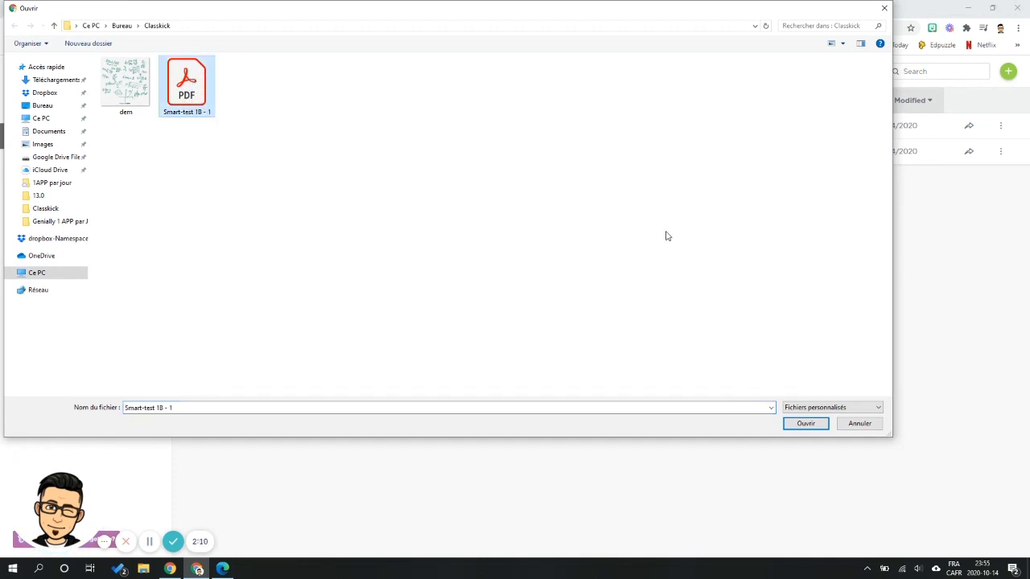
left_click(804, 424)
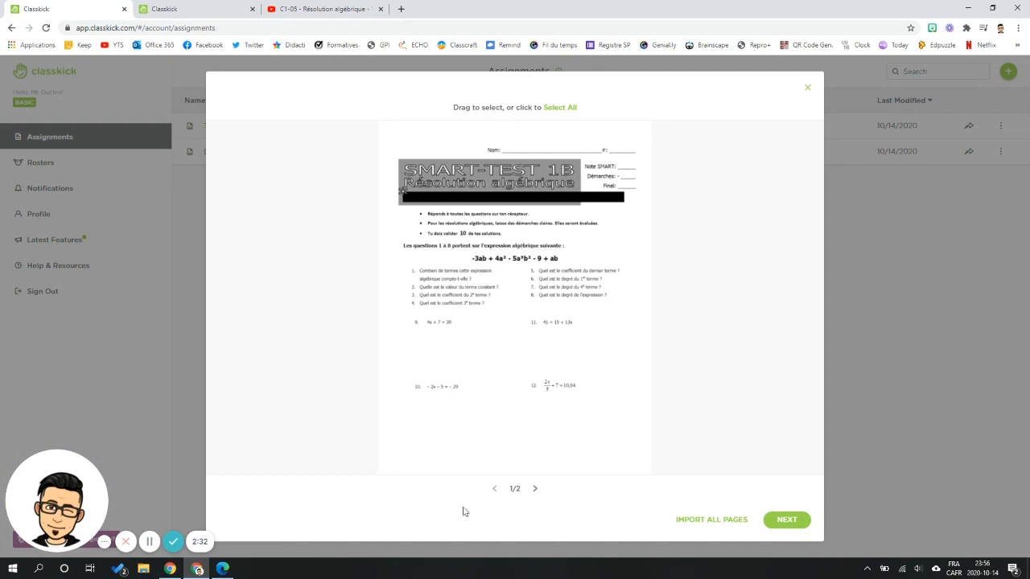
left_click(536, 490)
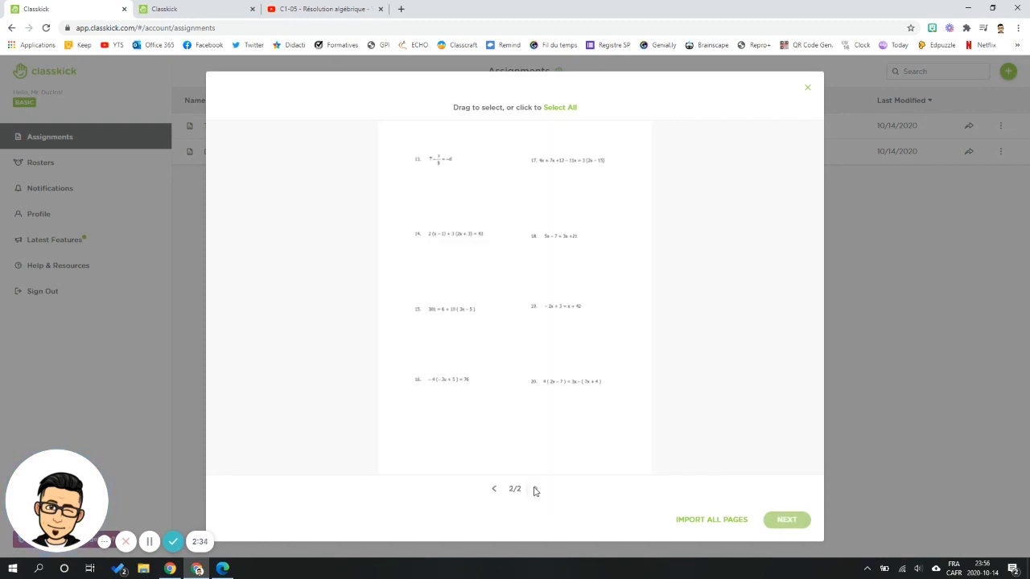
left_click(709, 520)
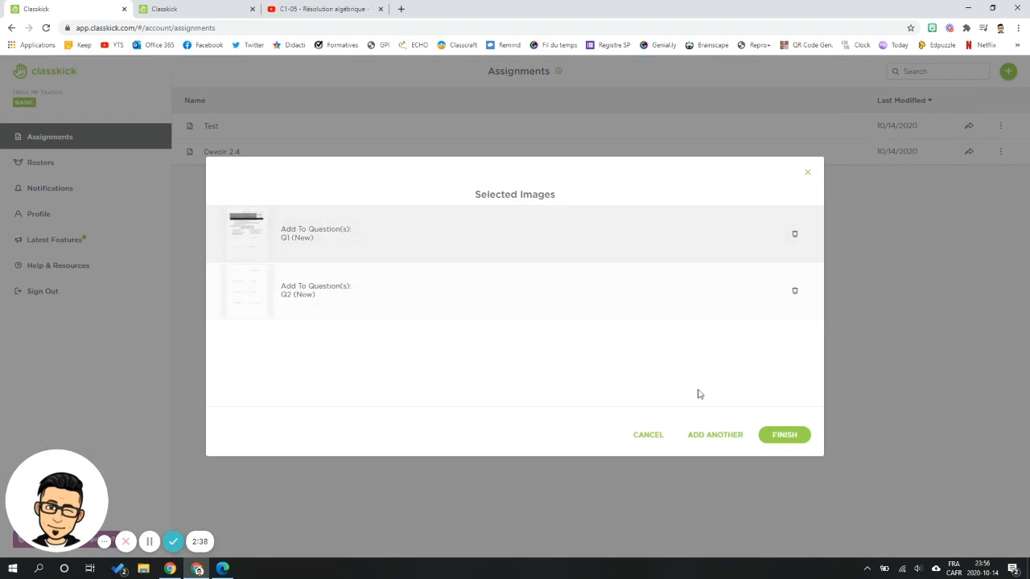
left_click(778, 436)
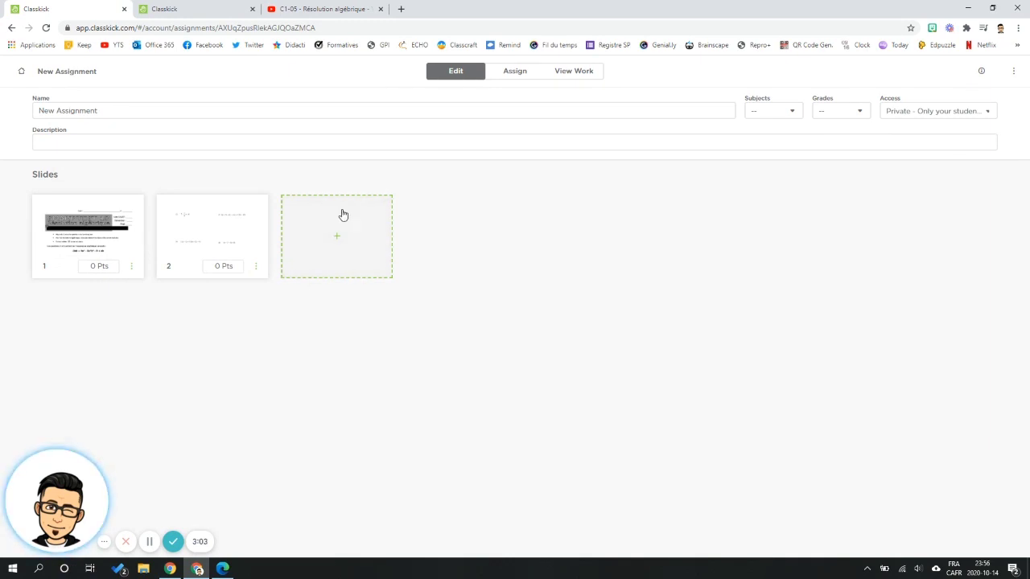
- Rename the new assignment as Examens
left_click(107, 112)
key("BackSpace")
key("BackSpace")
key("BackSpace")
key("BackSpace")
key("BackSpace")
key("BackSpace")
key("BackSpace")
key("BackSpace")
key("BackSpace")
key("BackSpace")
key("BackSpace")
key("BackSpace")
key("BackSpace")
key("BackSpace")
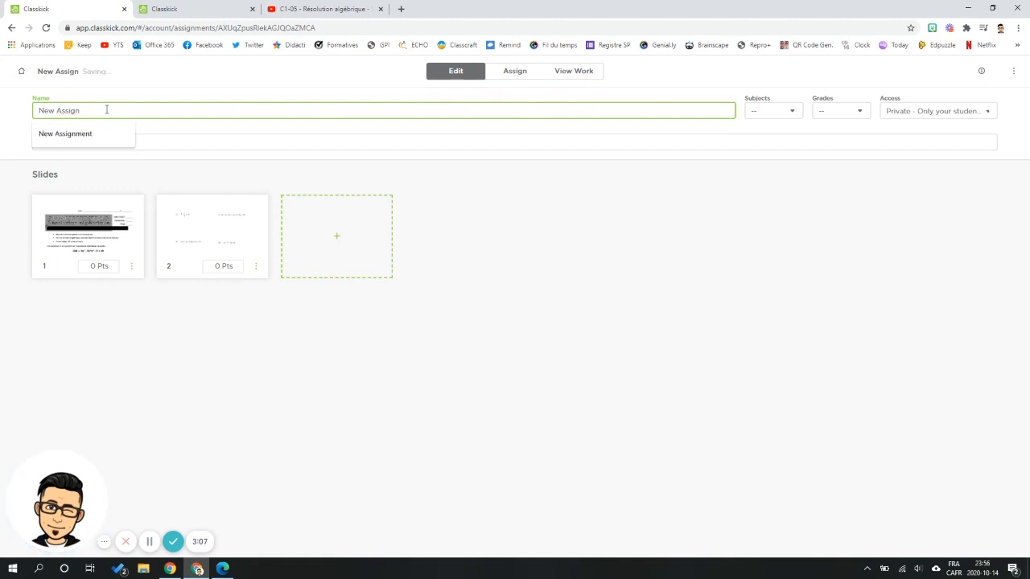
type("E")
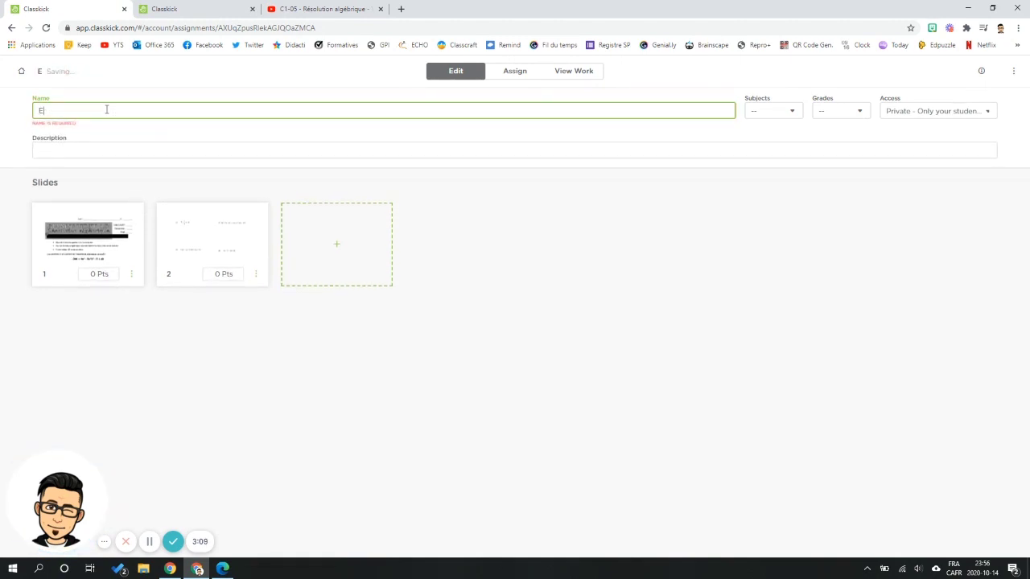
type("xamens")
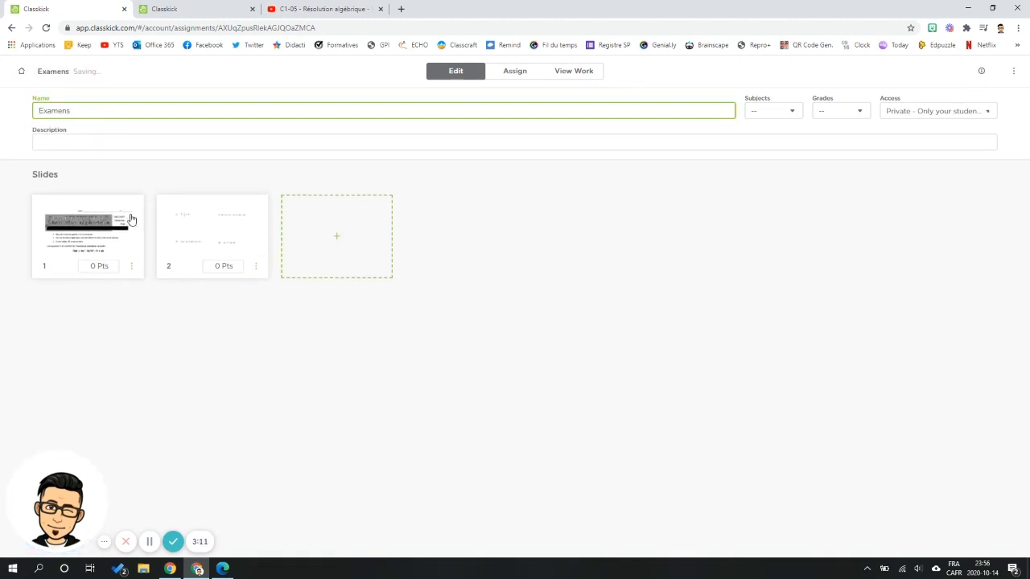
left_click(250, 322)
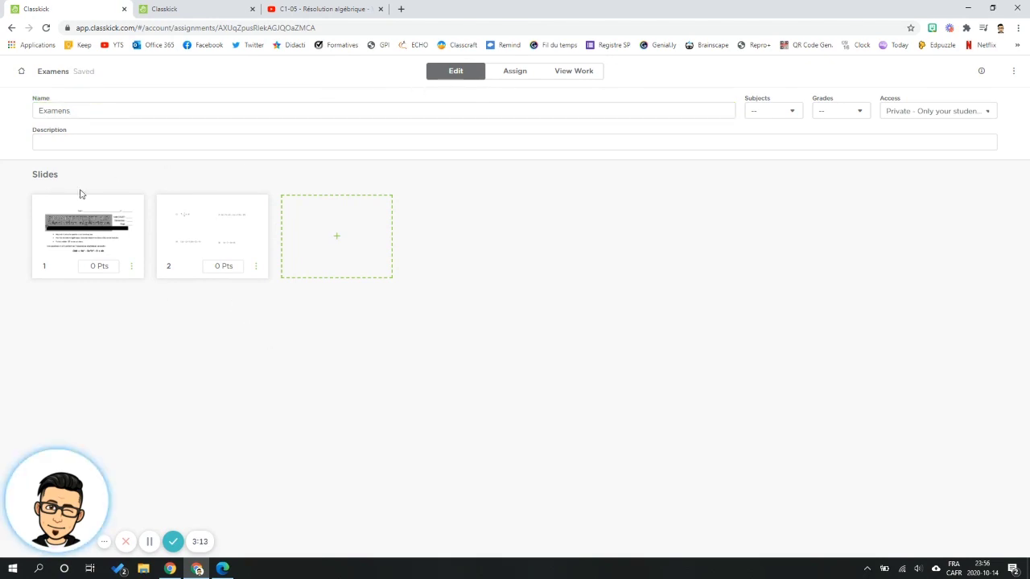
- Open the assignment's first slide for editing and look over its questions
left_click(102, 252)
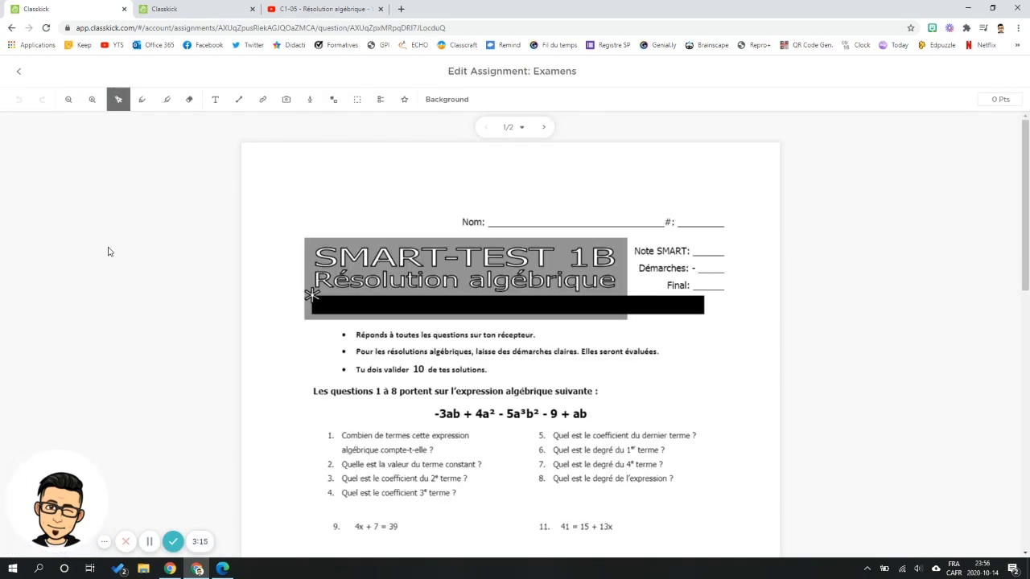
scroll(462, 249, "down", 5)
scroll(465, 251, "up", 2)
scroll(467, 252, "up", 3)
scroll(465, 247, "down", 1)
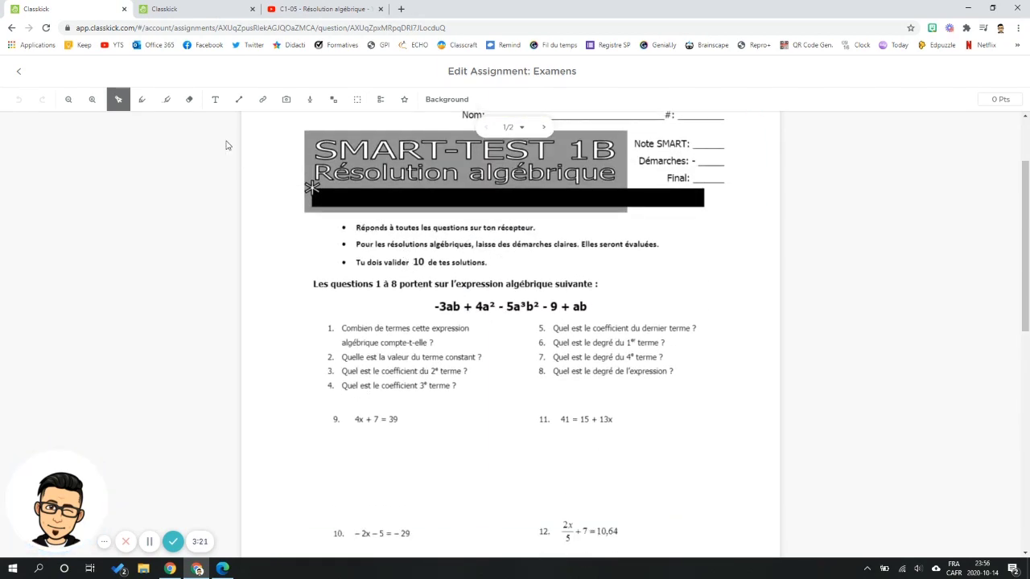
- Try highlighting the instruction "Tu dois valider 10 de tes solutions" in yellow, and undo the highlight
left_click(143, 101)
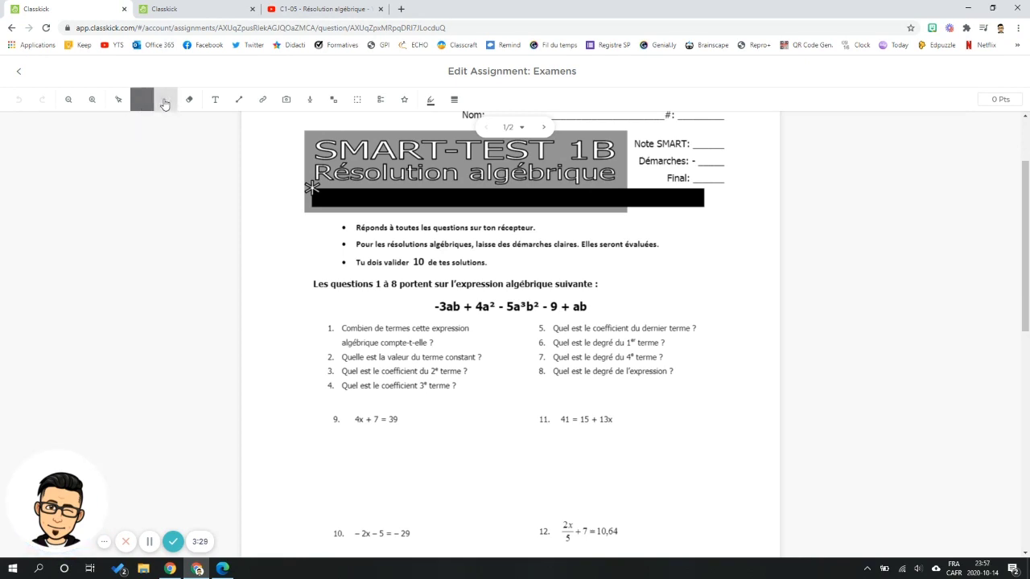
left_click(166, 99)
left_click_drag(340, 264, 494, 259)
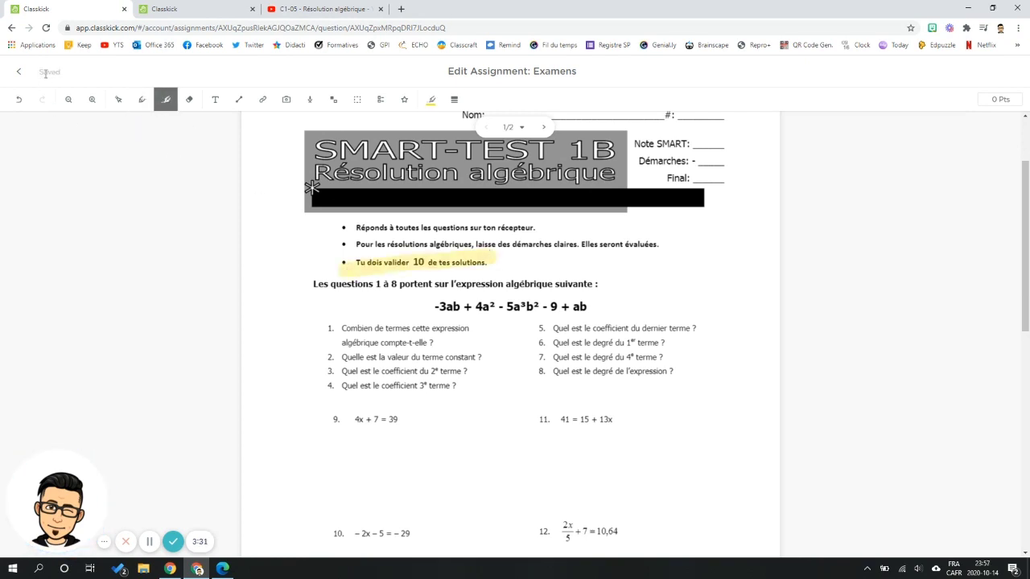
left_click(20, 100)
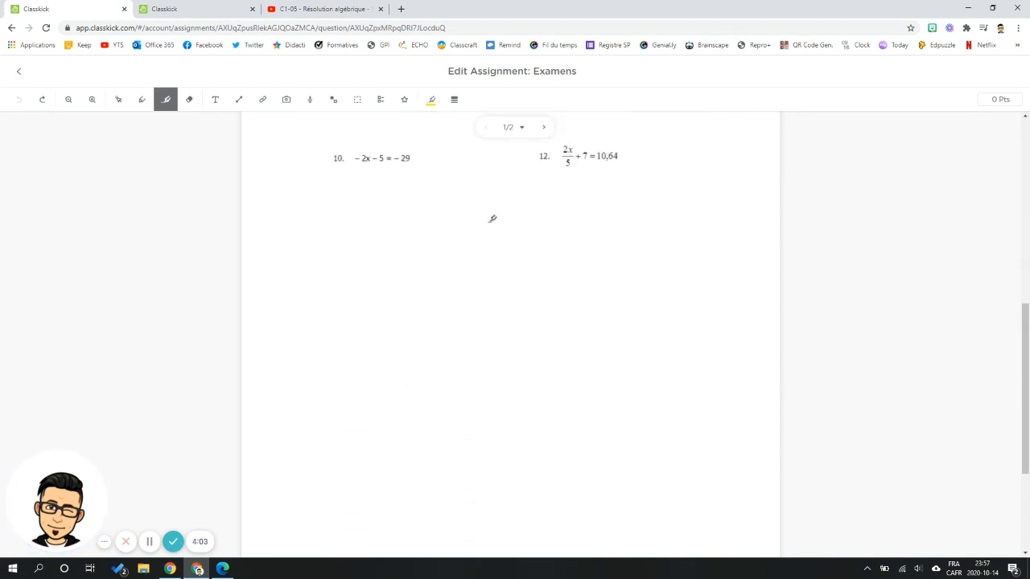
- Add a 1-point fill-in-the-blank box under question 9, just above question 10, with x=8 as an acceptable answer
scroll(492, 218, "up", 6)
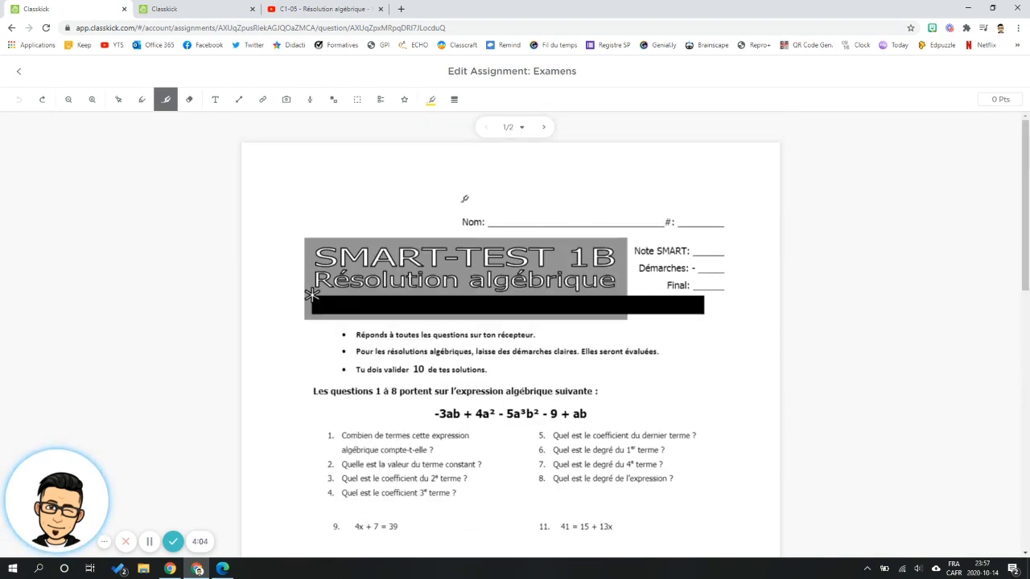
scroll(357, 183, "down", 3)
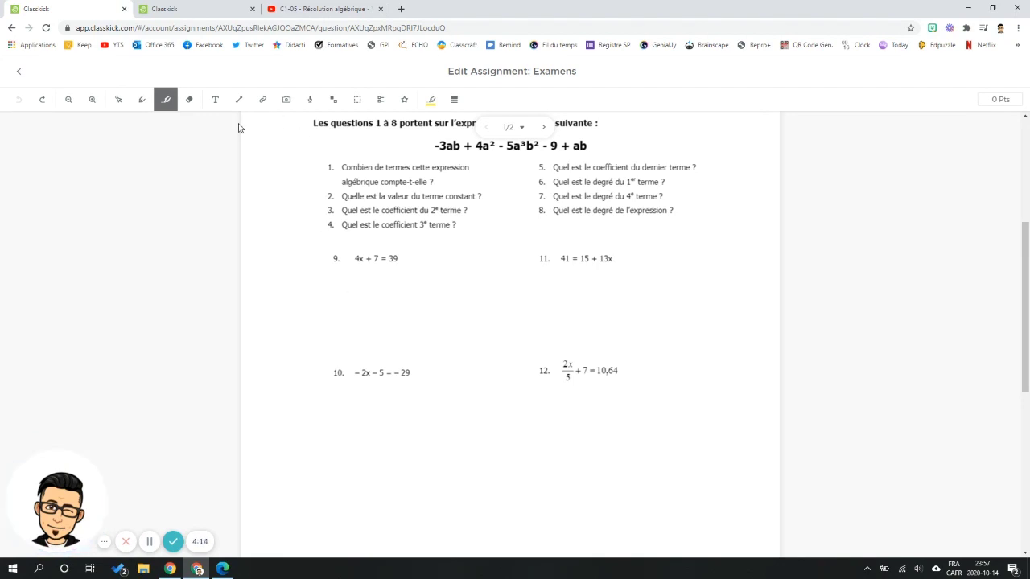
left_click(358, 101)
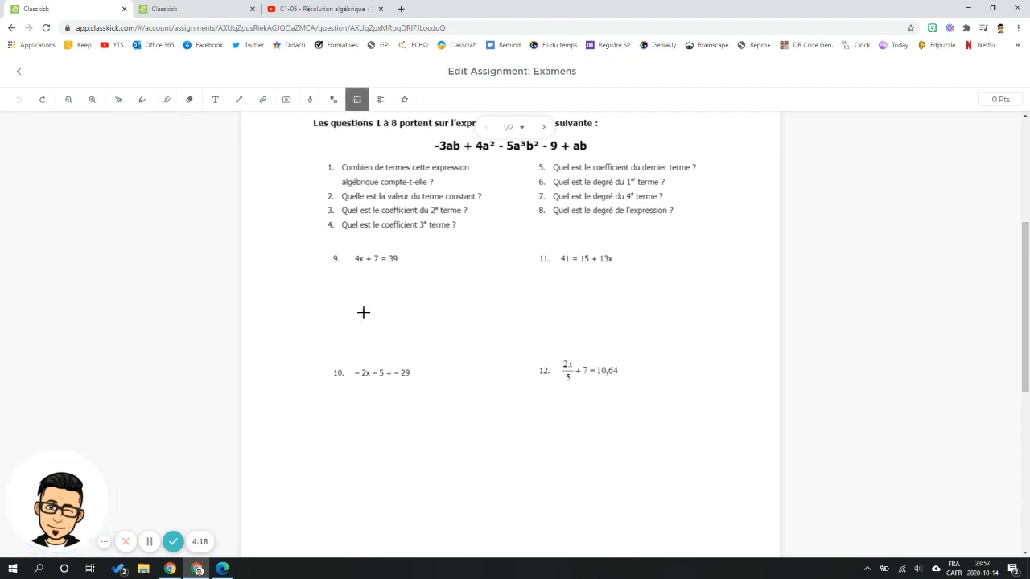
left_click_drag(424, 366, 416, 361)
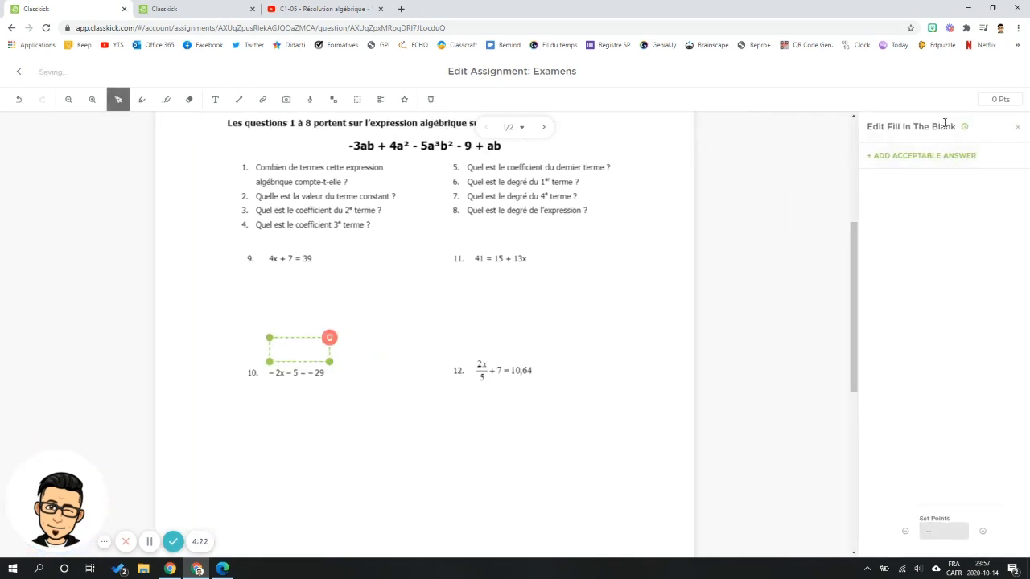
left_click(897, 157)
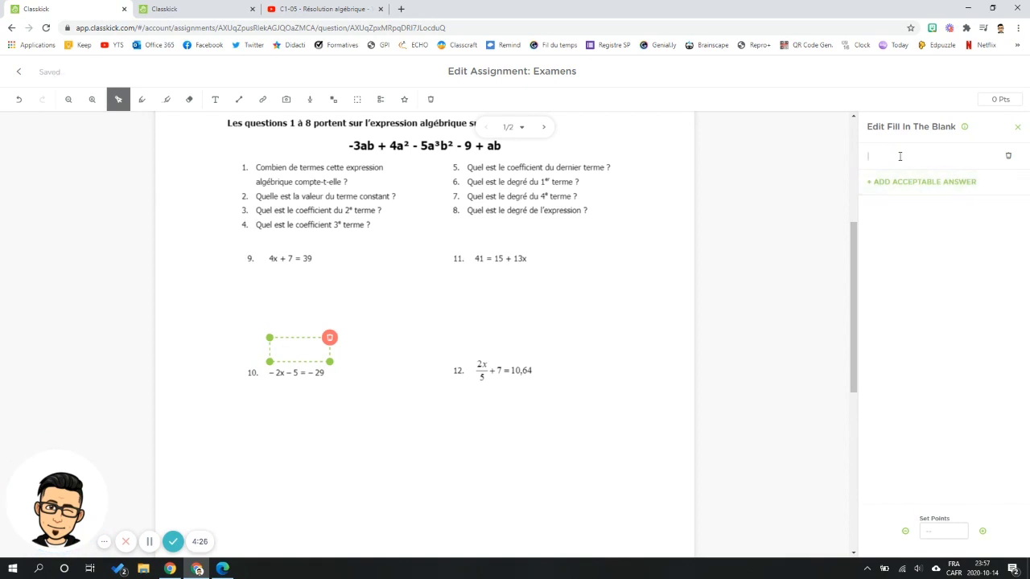
type("x=8")
left_click(825, 323)
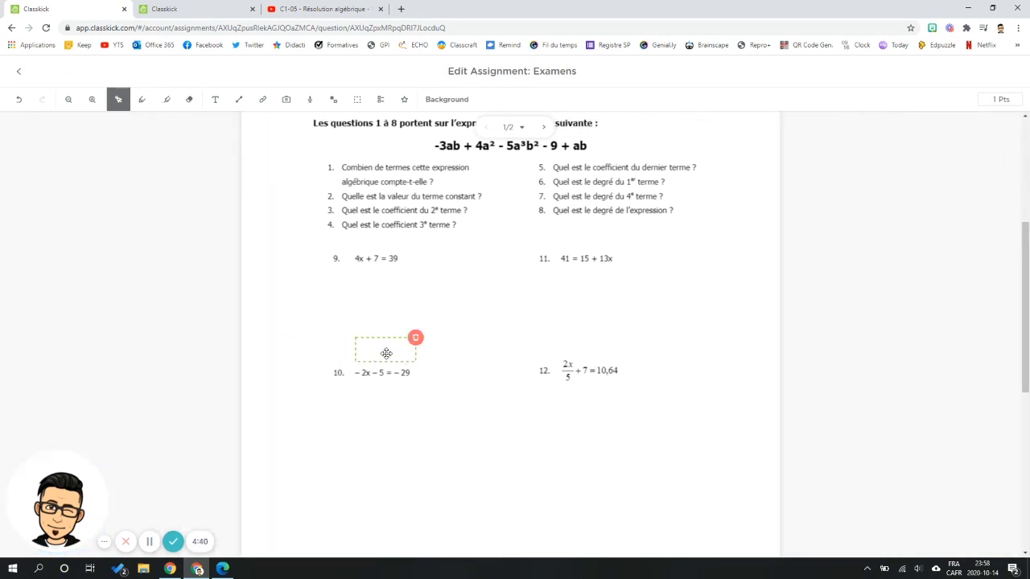
- Add a 1-point multiple choice item with A as the correct answer and place it below question 12
left_click(382, 100)
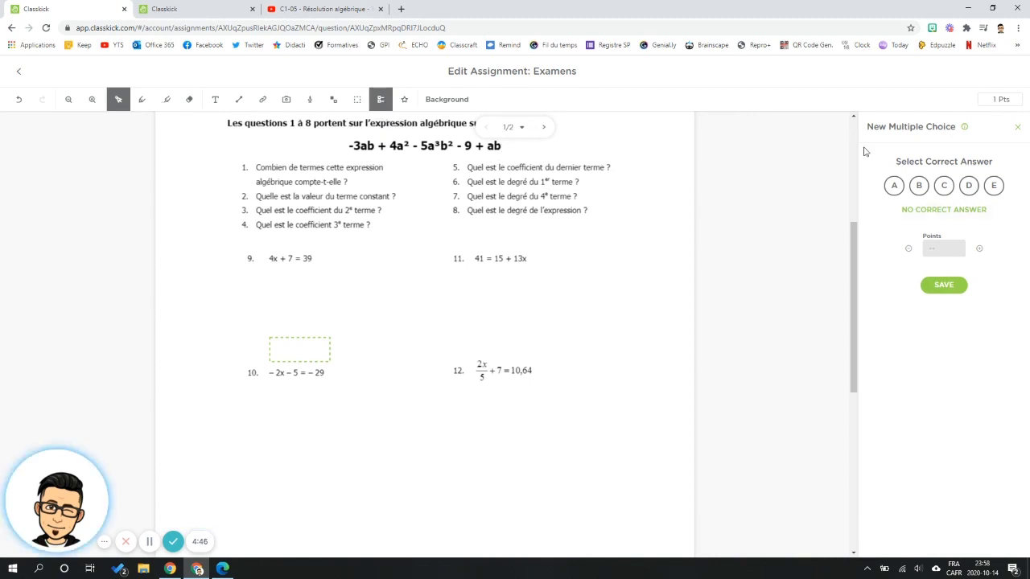
left_click(894, 187)
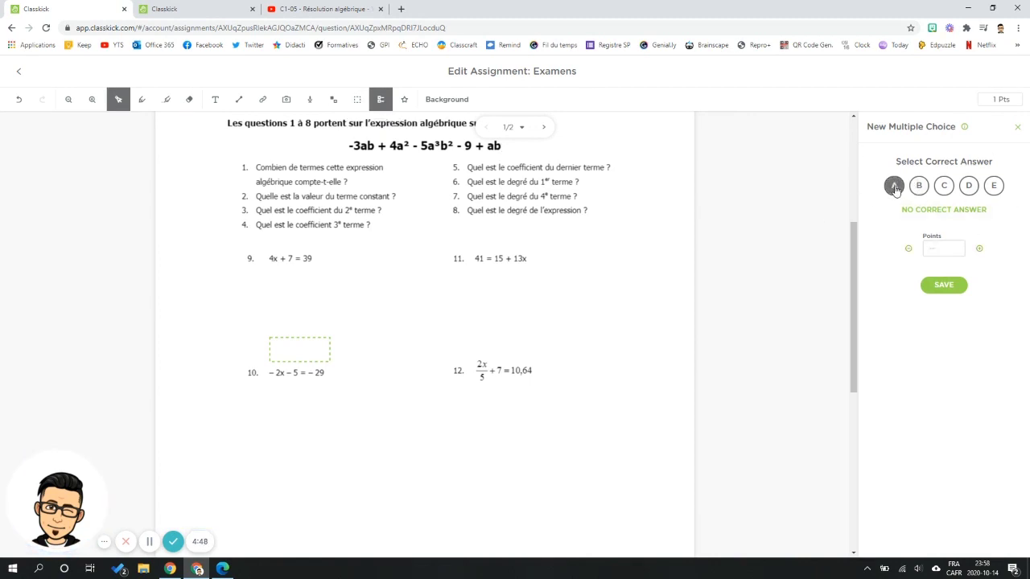
left_click(944, 286)
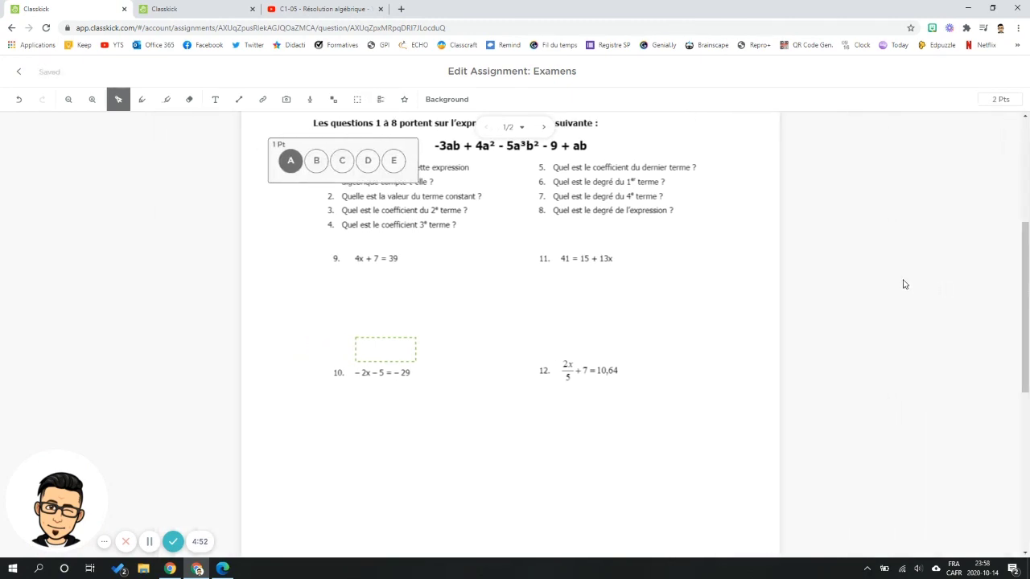
left_click_drag(368, 148, 645, 407)
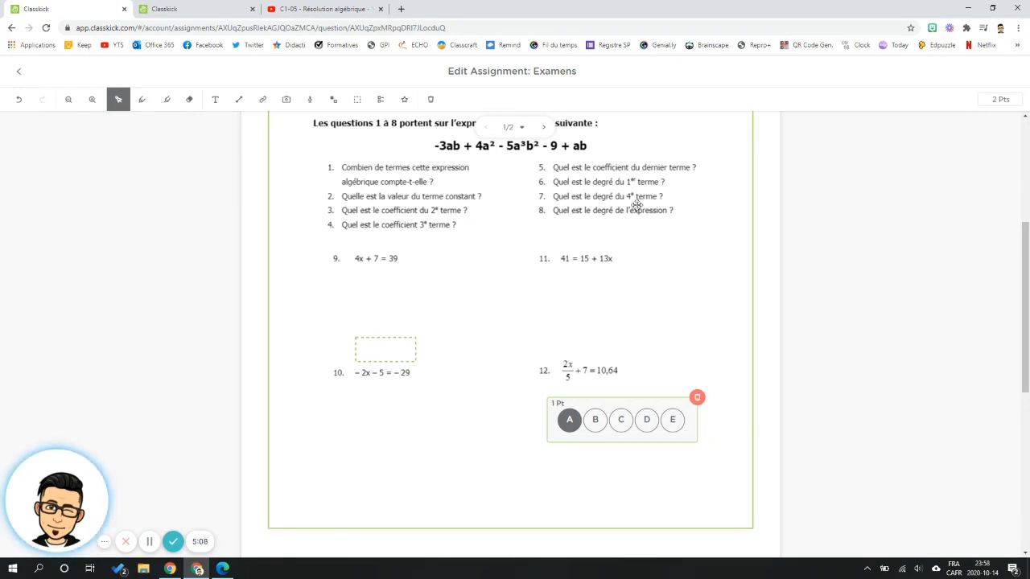
- Look over the whole first slide and go to the assignment's second slide
scroll(506, 326, "up", 3)
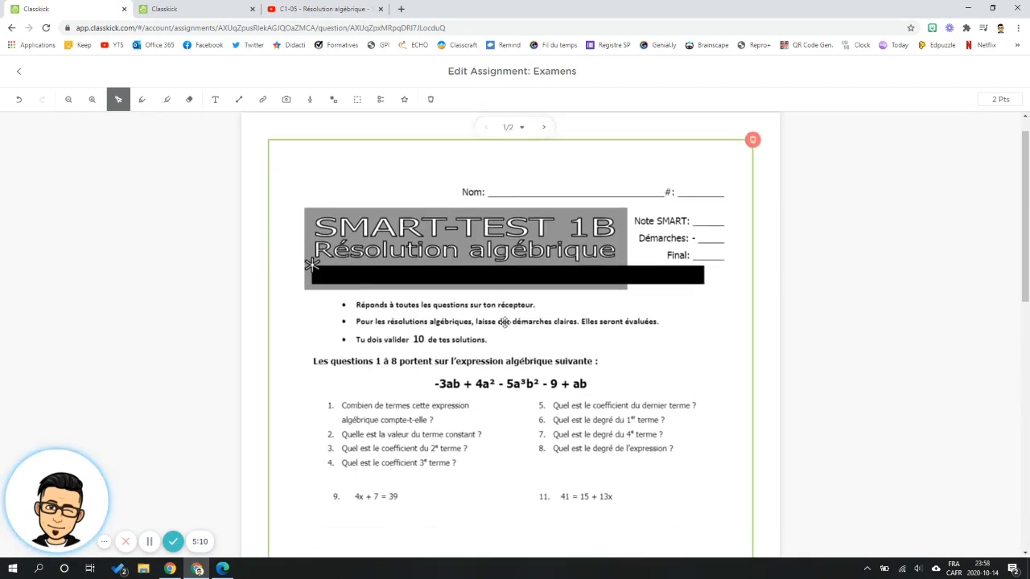
scroll(501, 302, "down", 2)
scroll(466, 284, "up", 2)
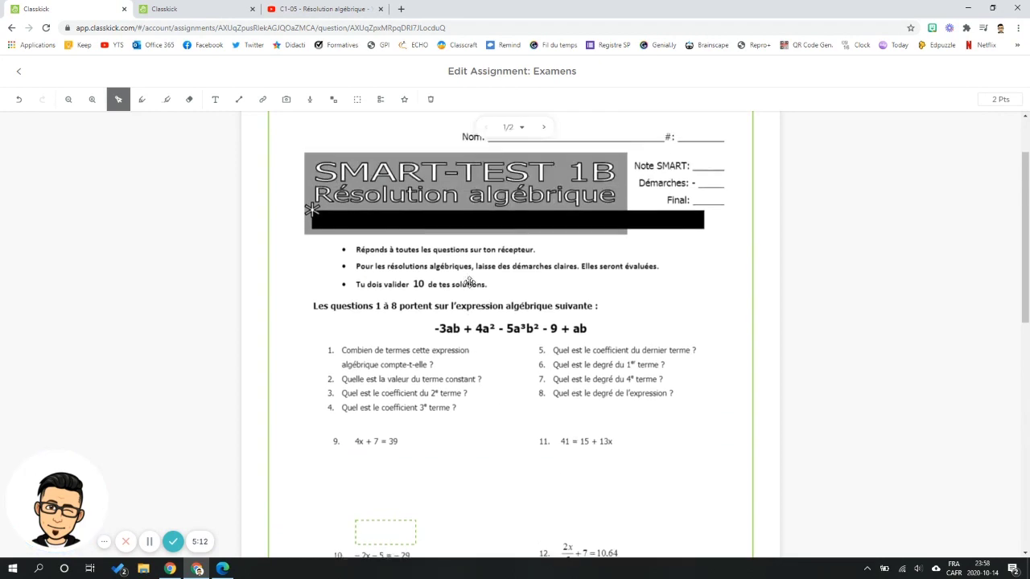
scroll(449, 291, "down", 3)
scroll(448, 295, "down", 5)
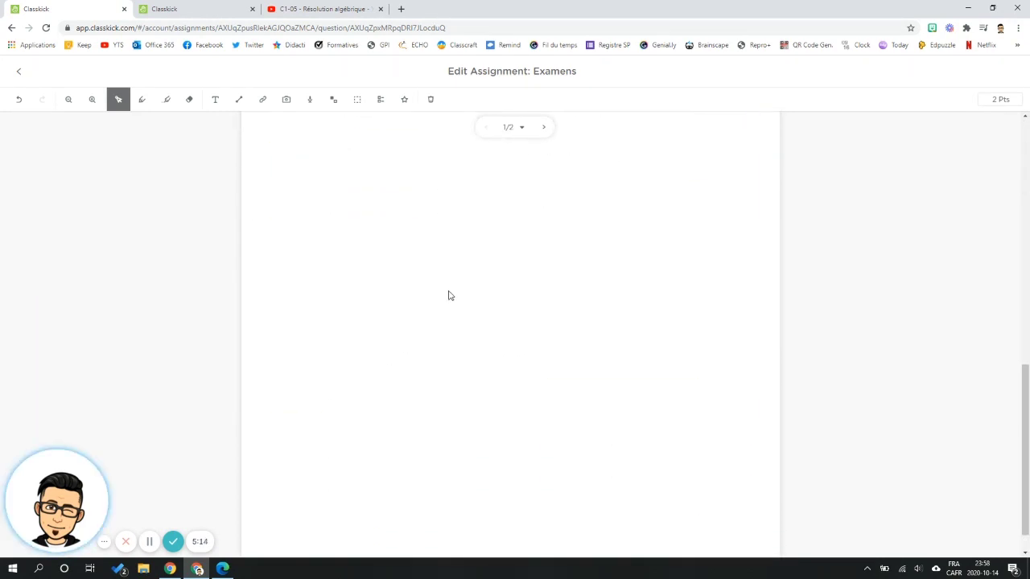
scroll(448, 294, "up", 8)
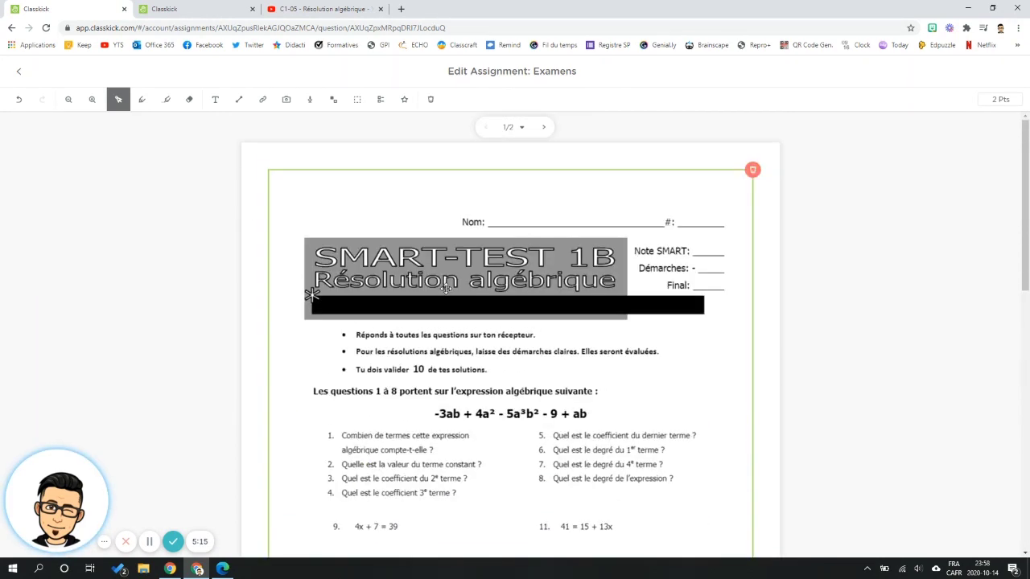
left_click(542, 127)
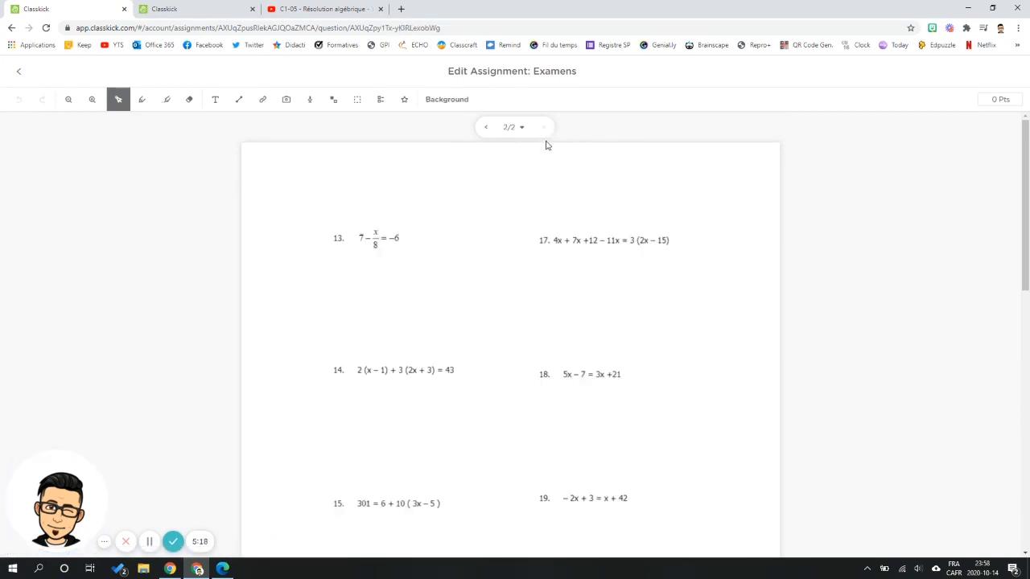
- Return from the second slide to the assignment overview, add a blank third slide and open it for editing
scroll(570, 364, "down", 5)
scroll(568, 363, "up", 3)
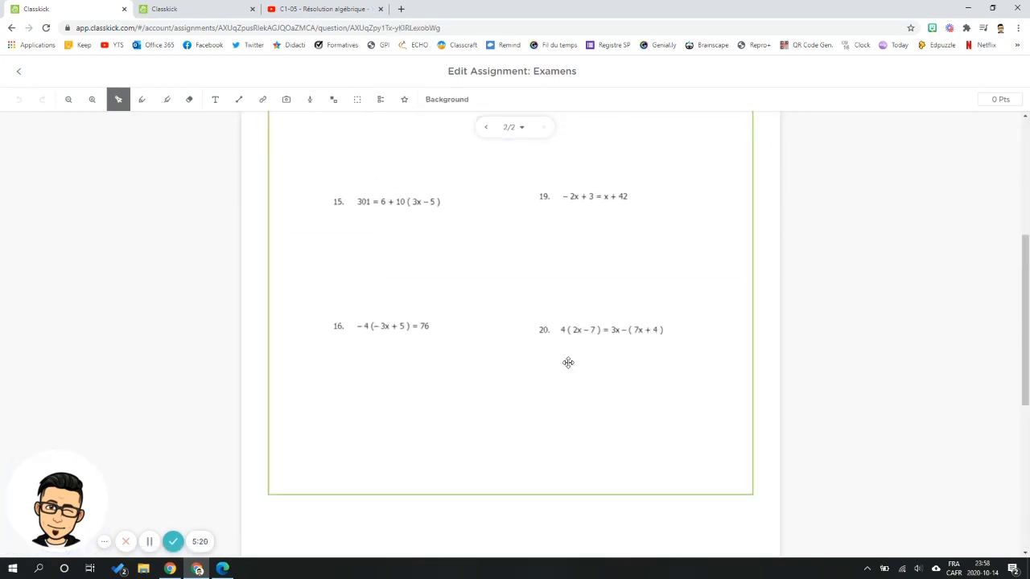
scroll(566, 359, "up", 3)
left_click(19, 71)
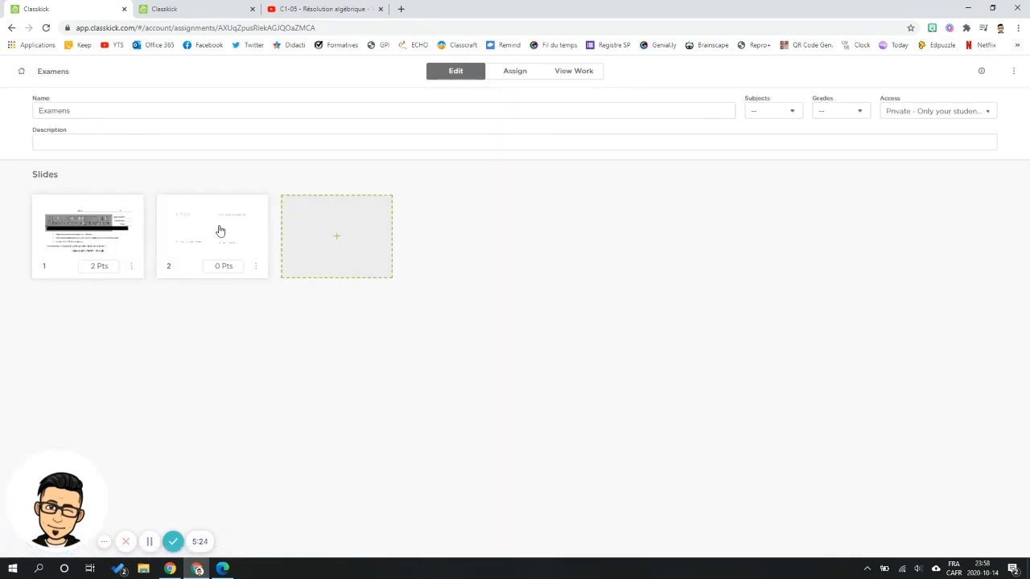
left_click(333, 242)
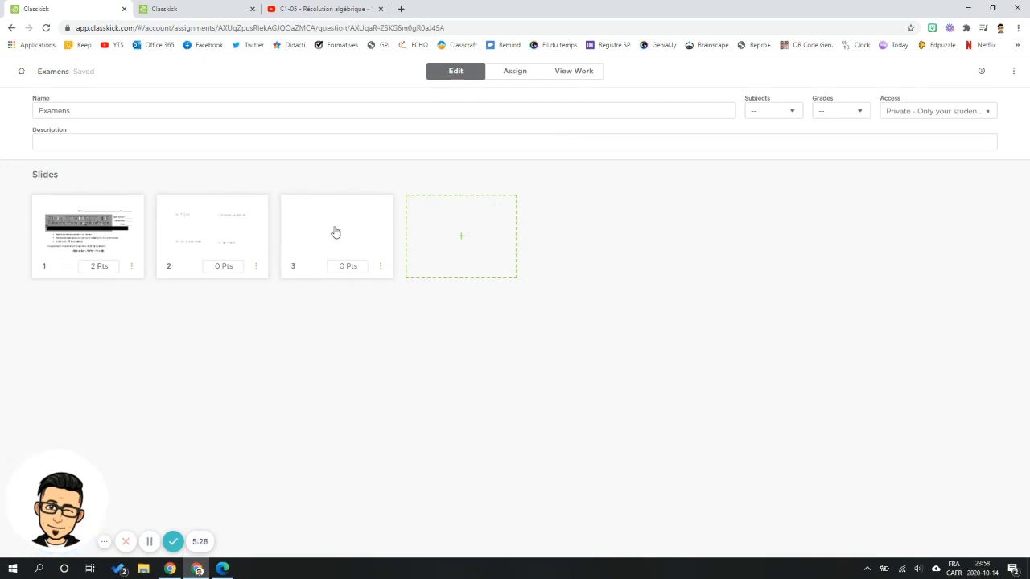
left_click(335, 233)
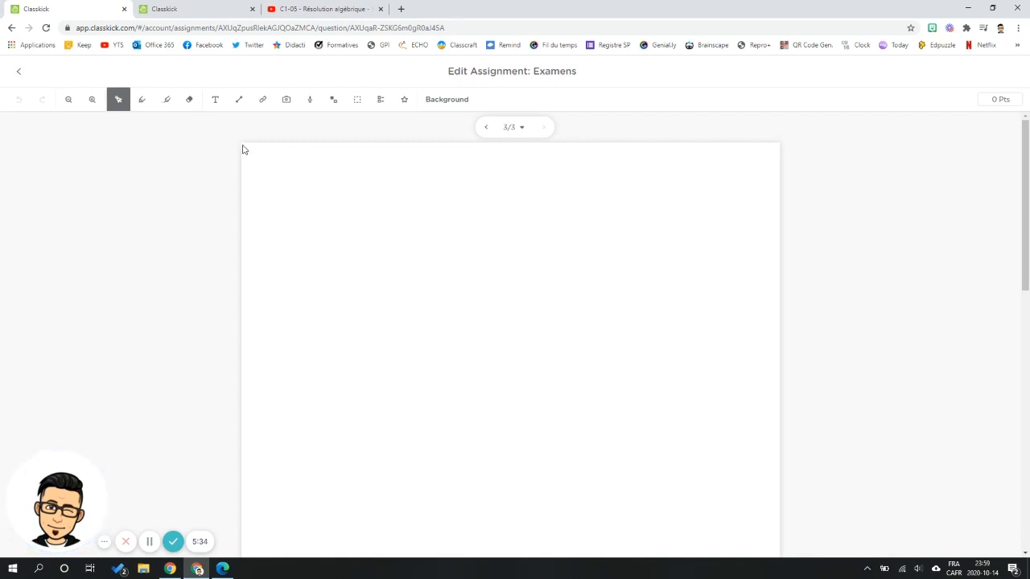
- Add a text box reading "Quelle est la couleur de la mer ?" at the top of the third slide, widened to fit one line
left_click(215, 103)
left_click(272, 180)
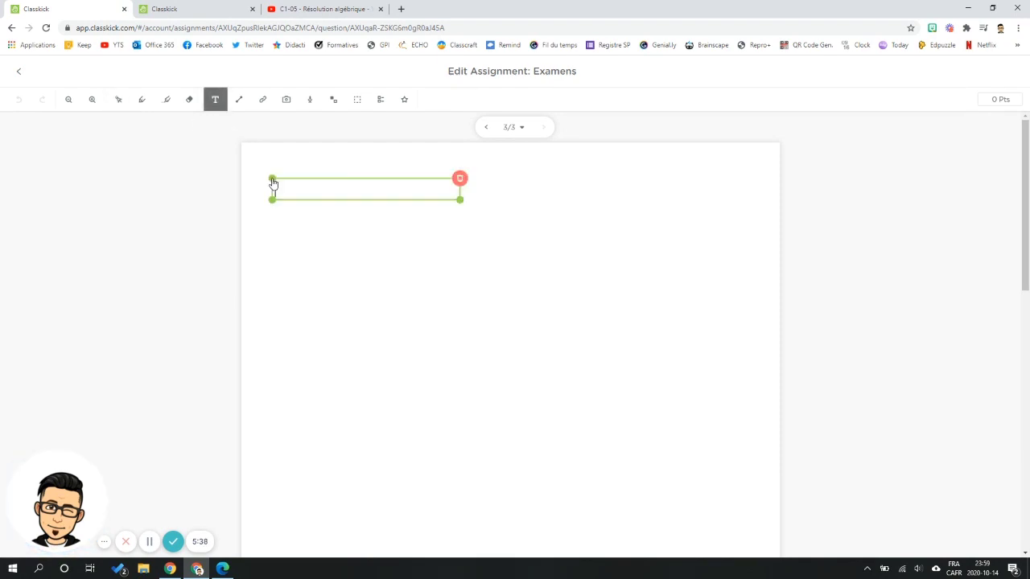
type("Qy")
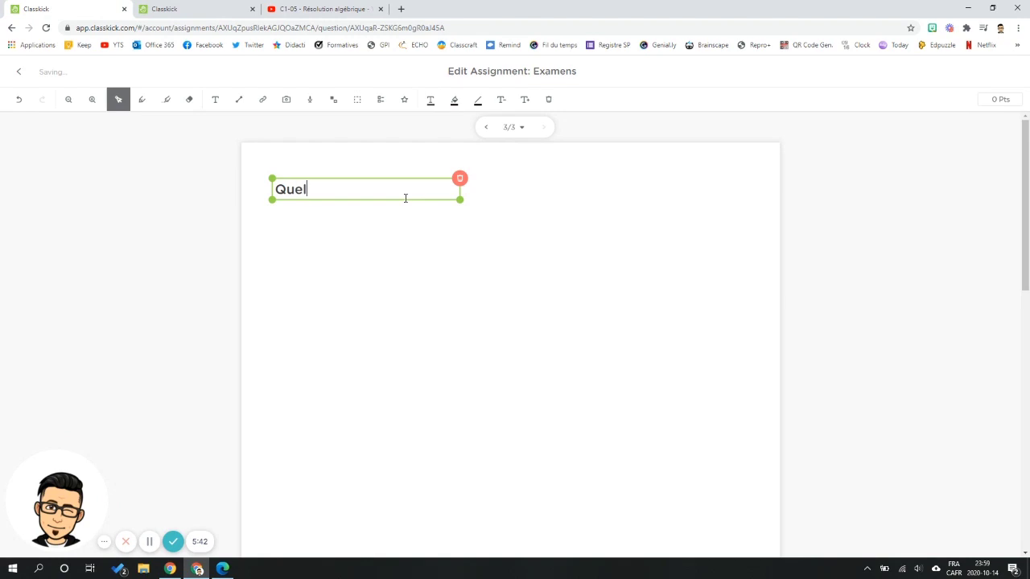
type("elle est la couleur")
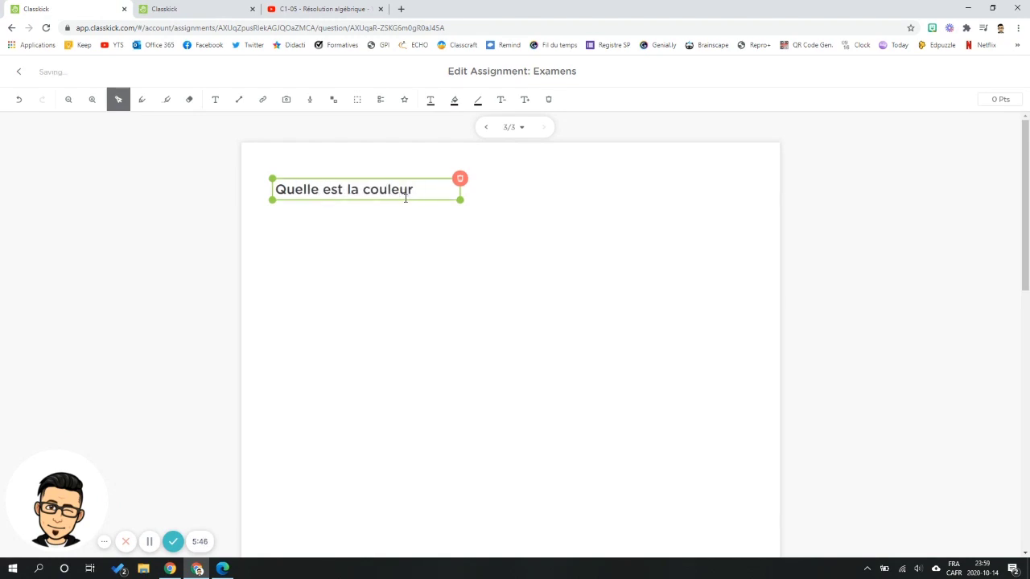
left_click_drag(466, 199, 591, 199)
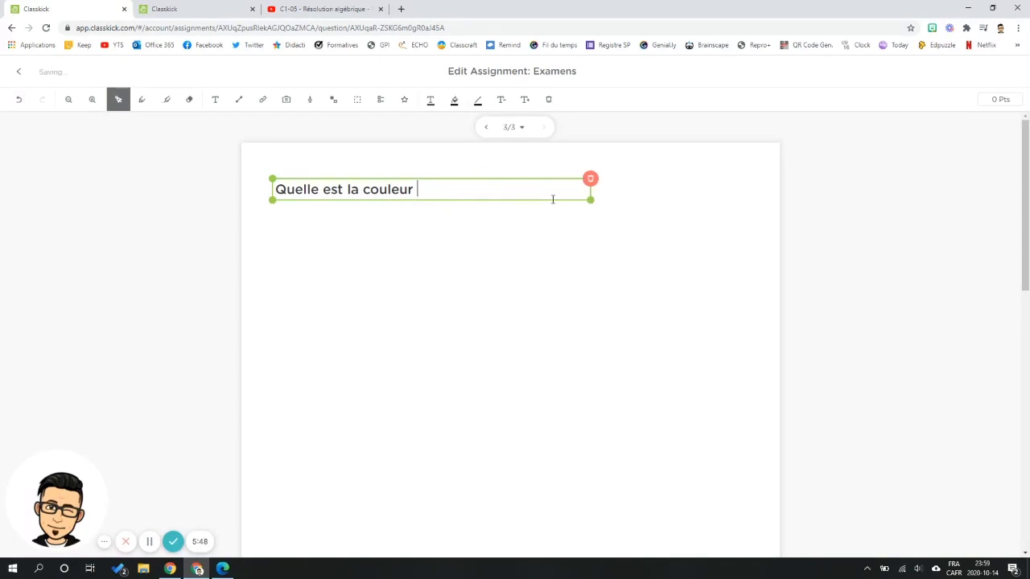
type("r de la mer ?")
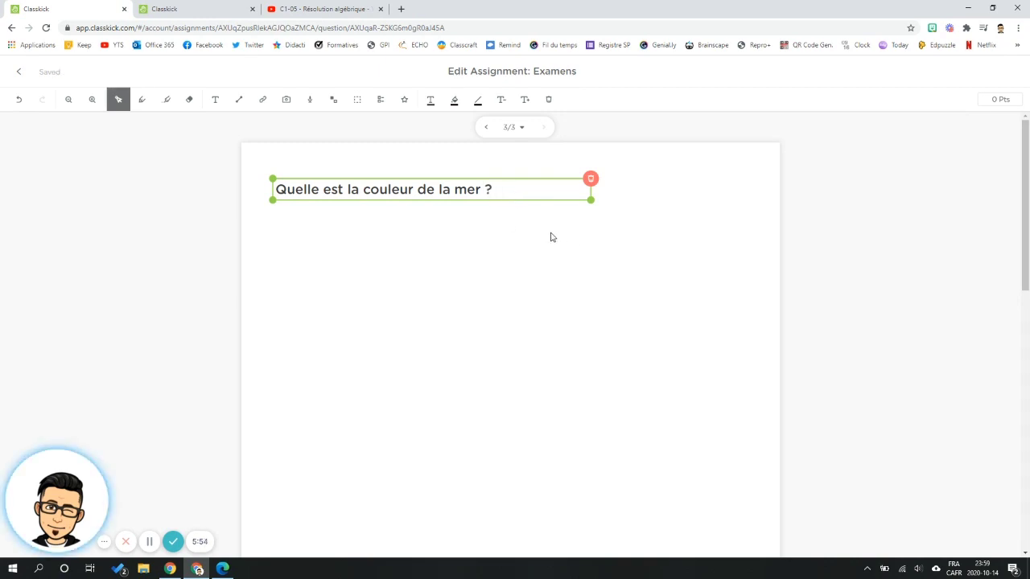
- Add a 2-point fill-in-the-blank box below the question, accepting "bleue" and "bleu" as answers
left_click(357, 100)
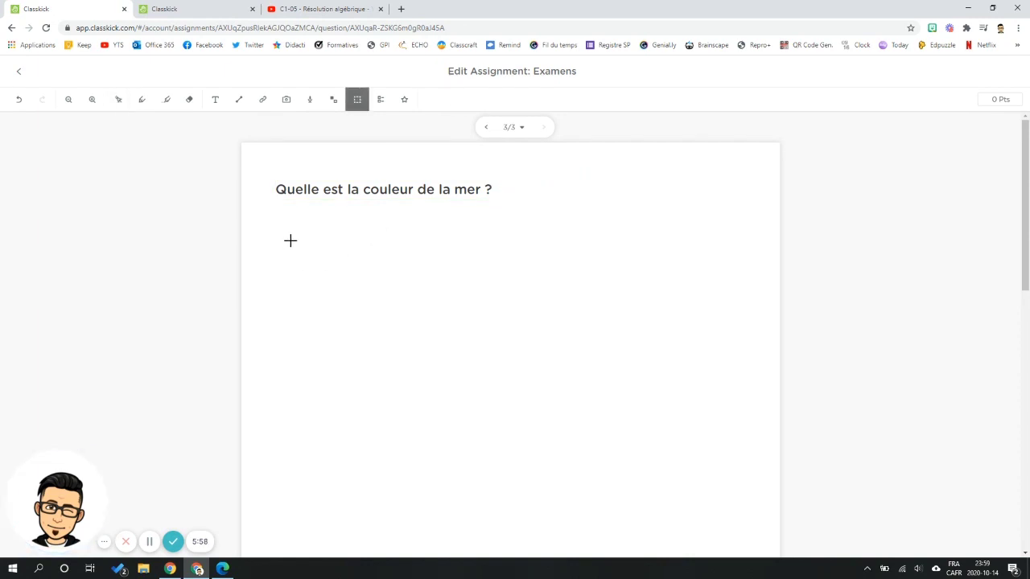
left_click_drag(381, 272, 382, 273)
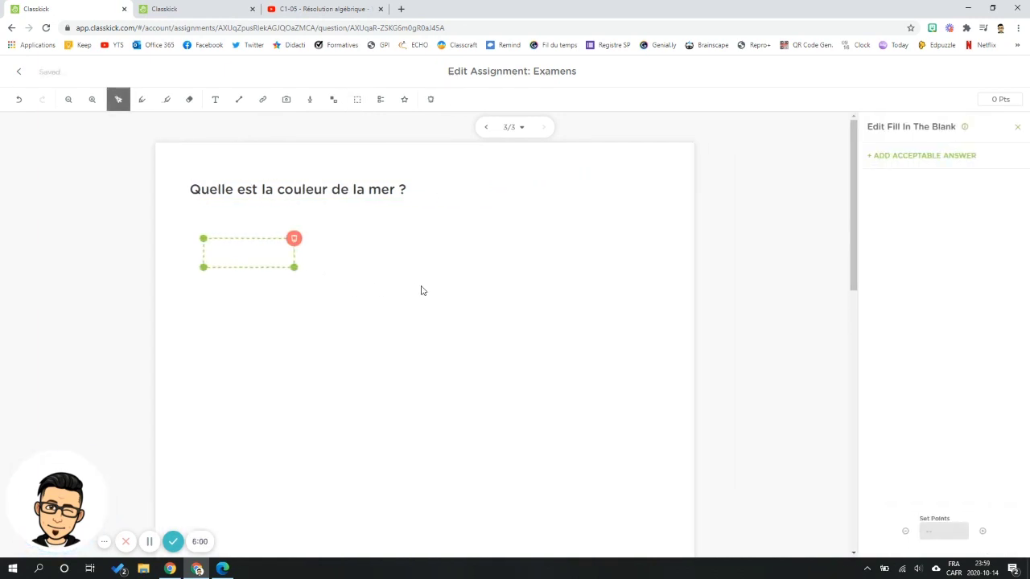
left_click(901, 155)
type("bleu")
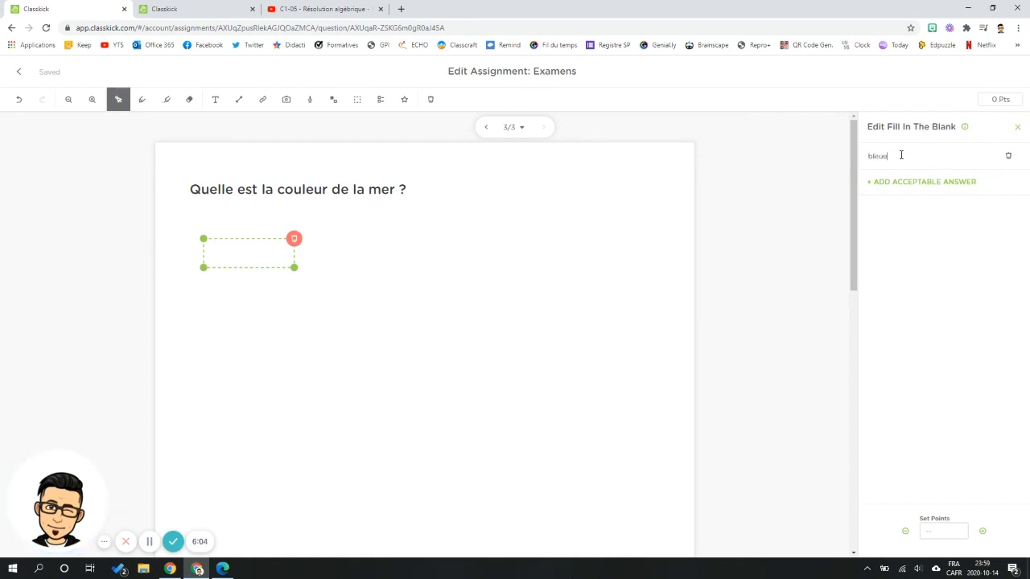
type("e")
left_click(909, 182)
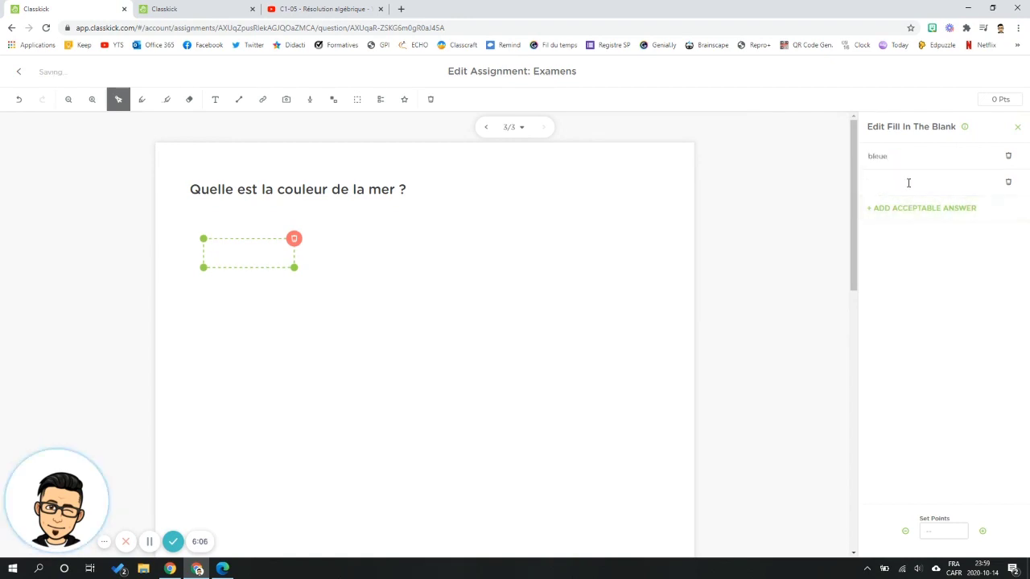
type("bleu")
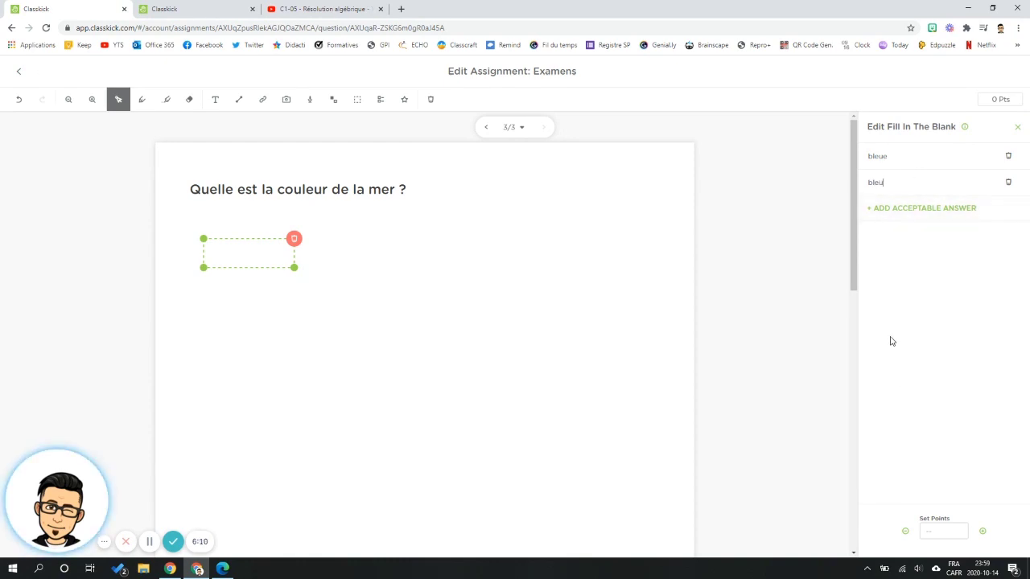
left_click(800, 475)
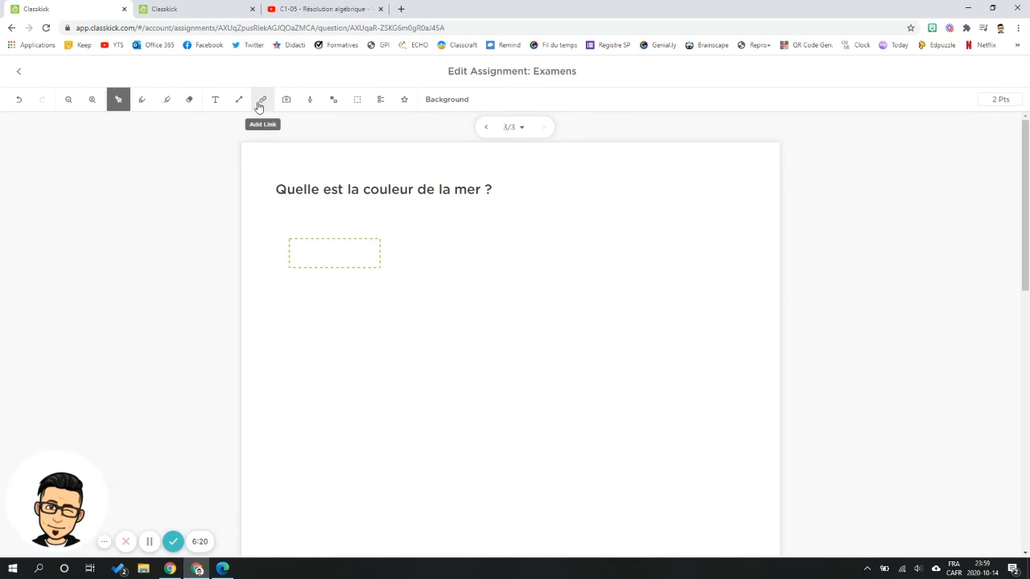
- Copy the URL of the open YouTube video on algebraic solving, add it to the slide as a link titled Capsule, and place it beside the question
left_click(306, 10)
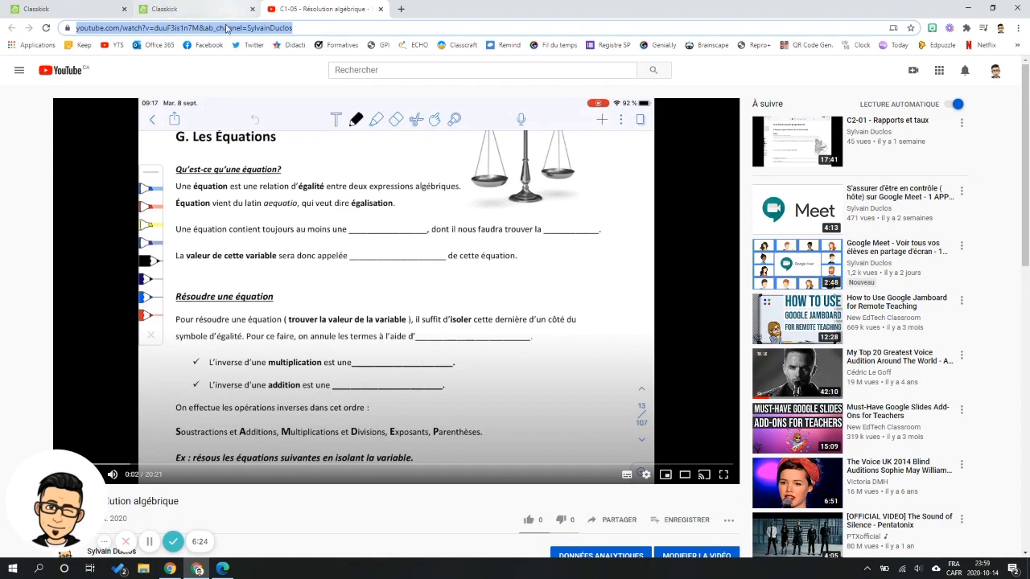
left_click(209, 11)
left_click(99, 10)
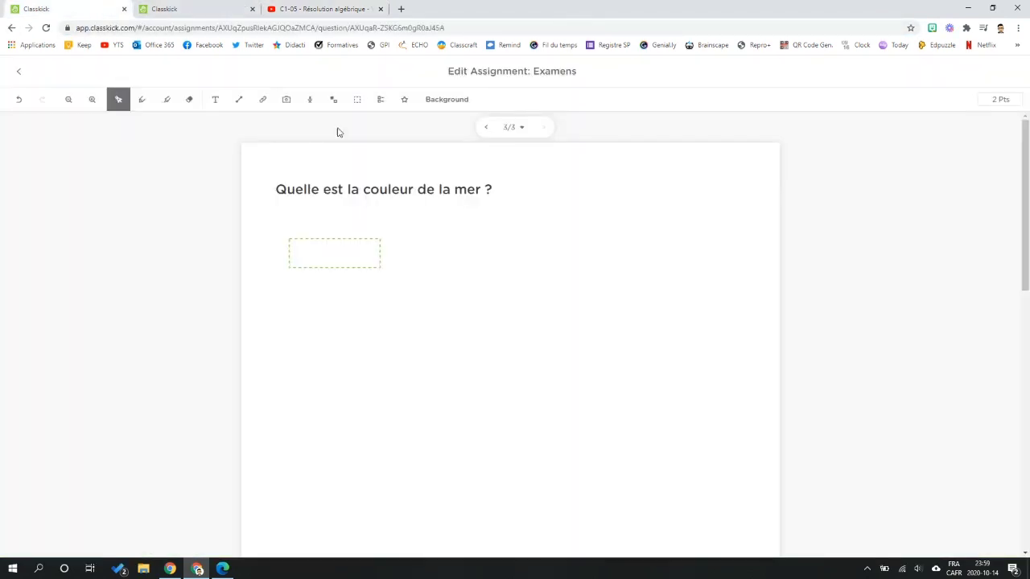
left_click(262, 98)
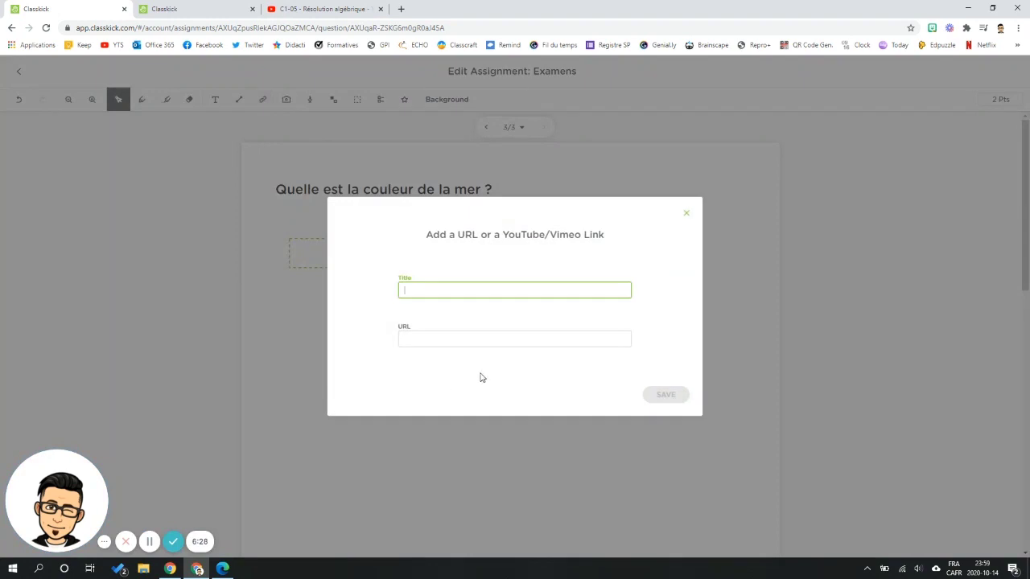
left_click(435, 337)
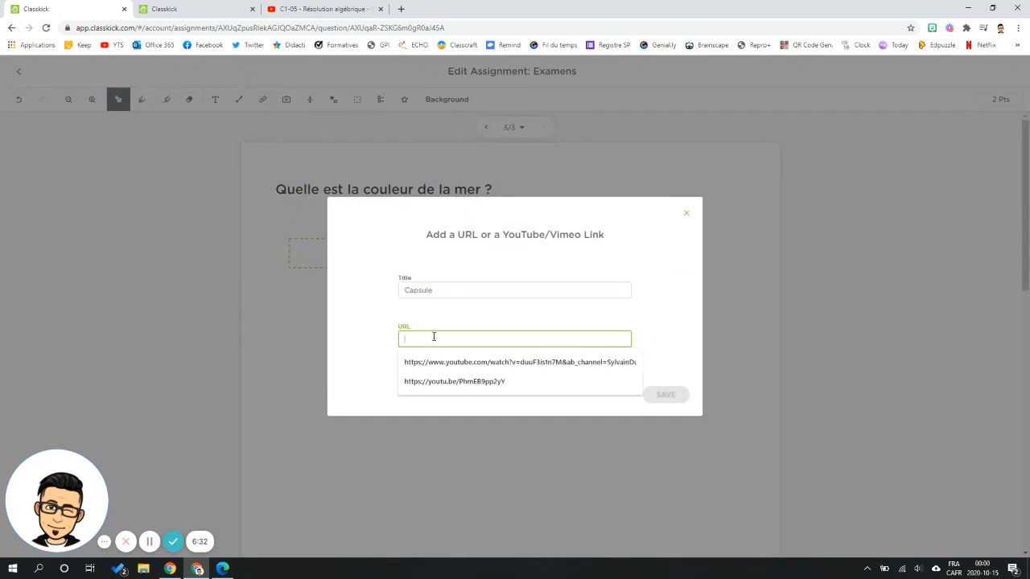
key("ctrl+v")
left_click(649, 394)
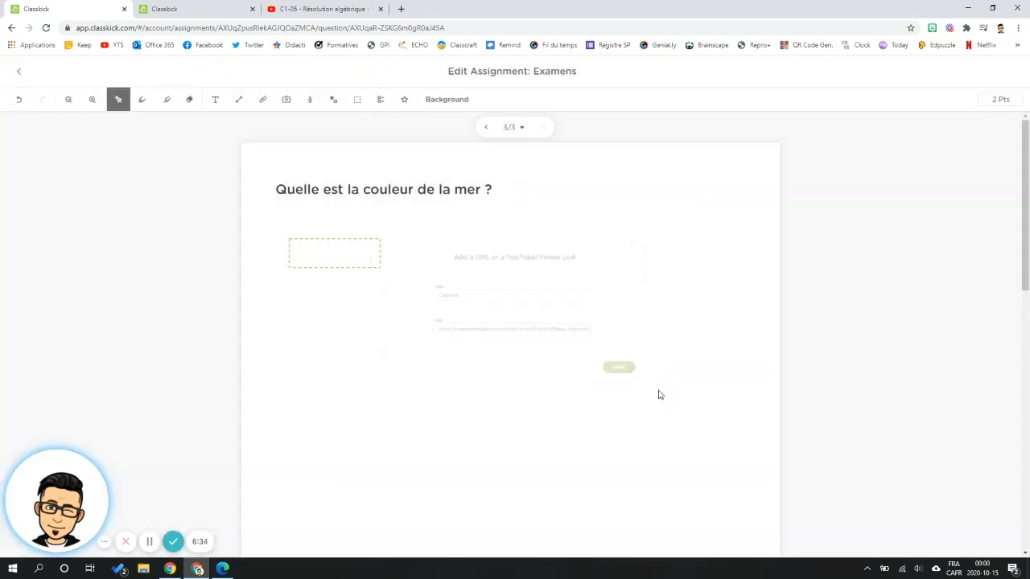
left_click_drag(325, 184, 636, 203)
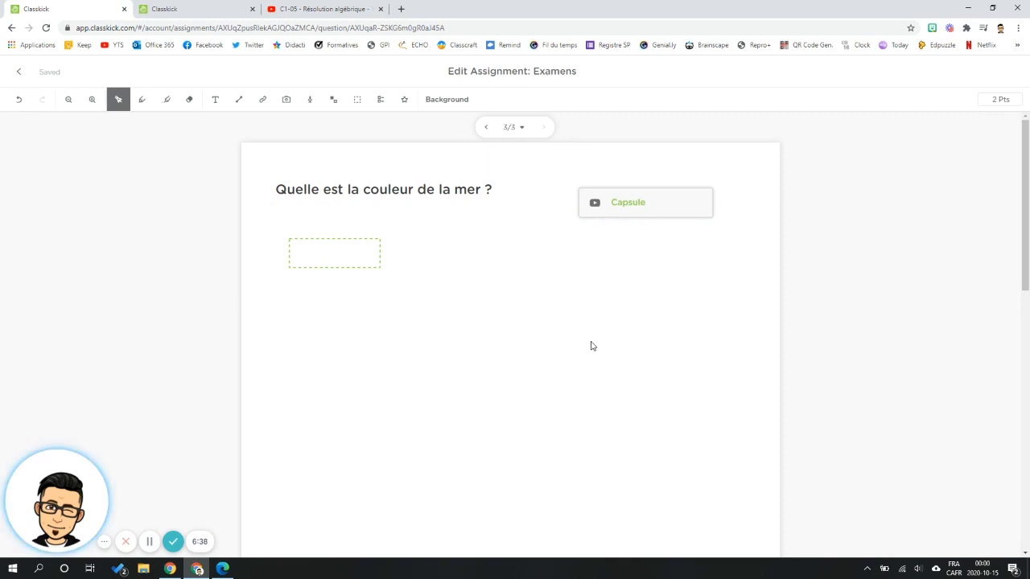
- Look at the options for adding an image to the slide and return to the assignment overview
left_click(285, 101)
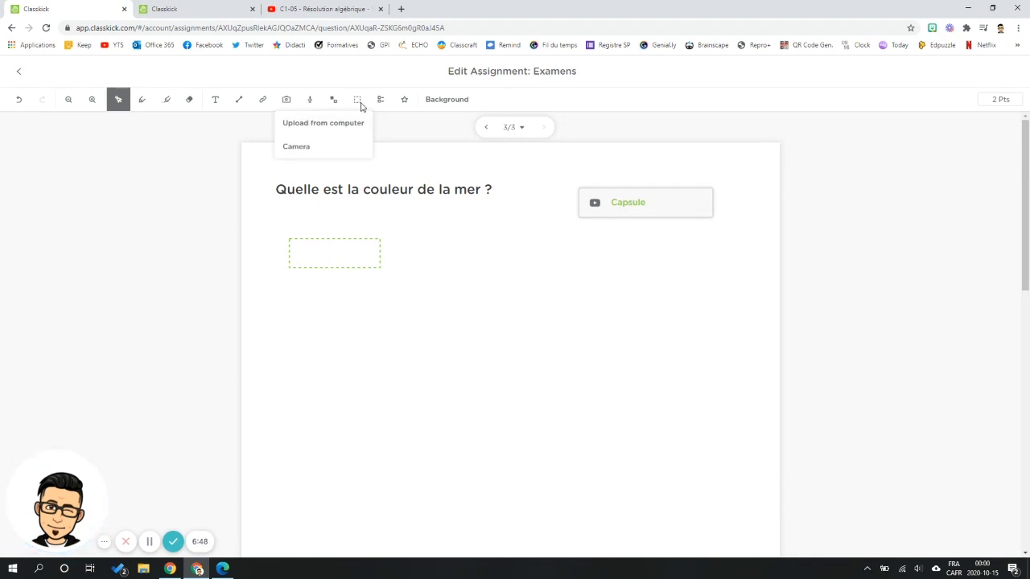
left_click(21, 74)
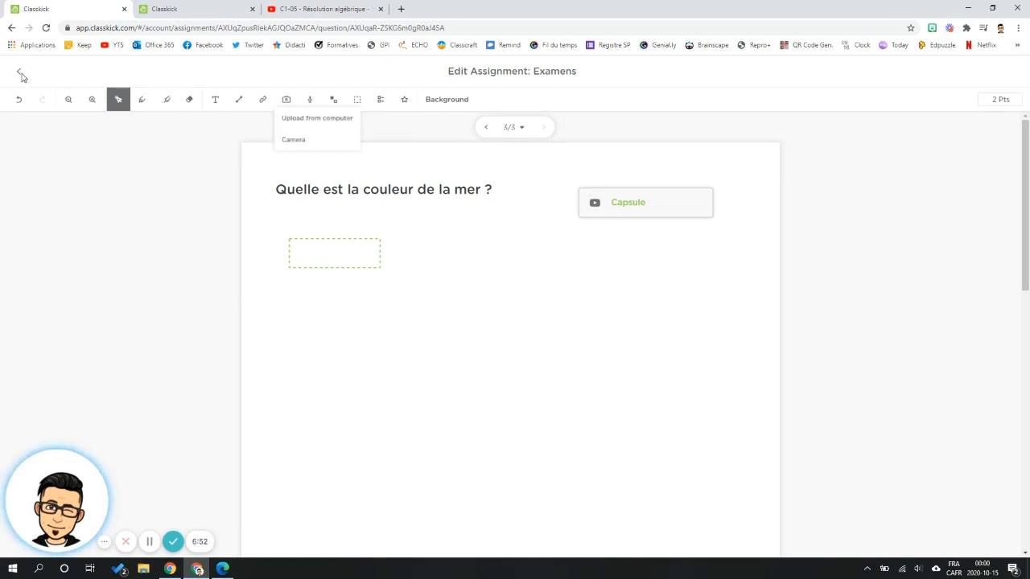
left_click(21, 74)
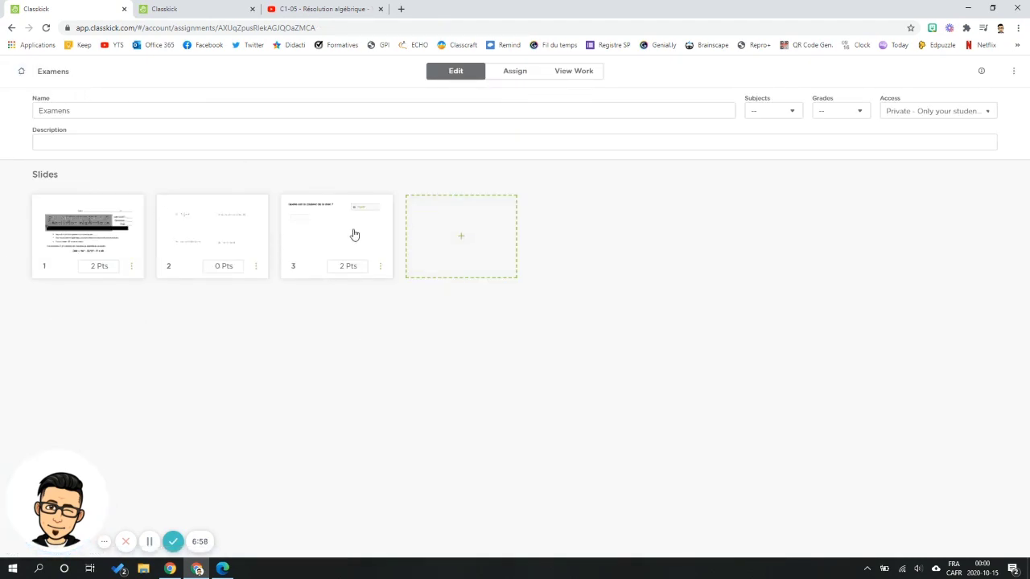
- Create a new roster named "groupe 232" and assign the Examens assignment to it
left_click(519, 74)
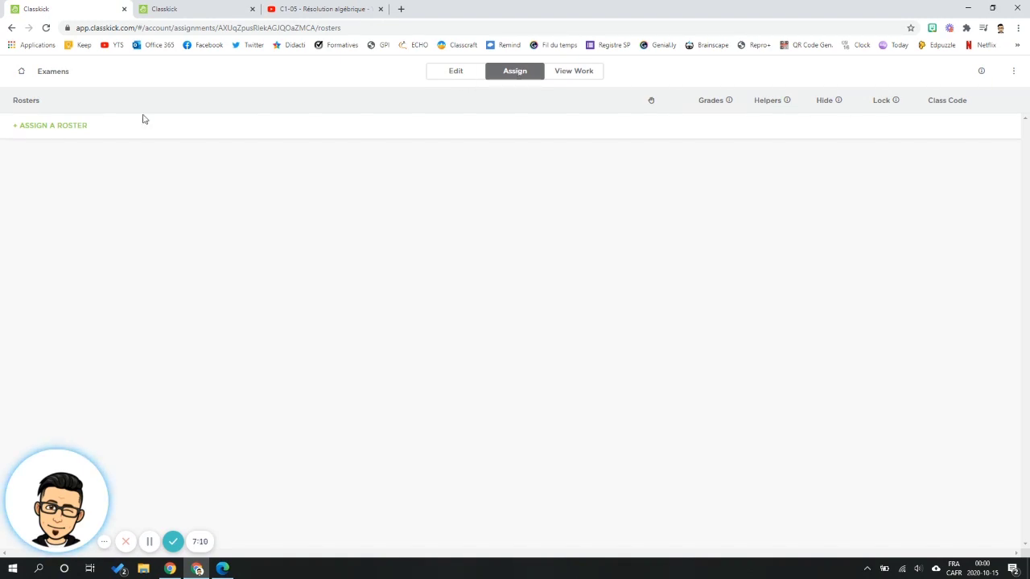
left_click(50, 125)
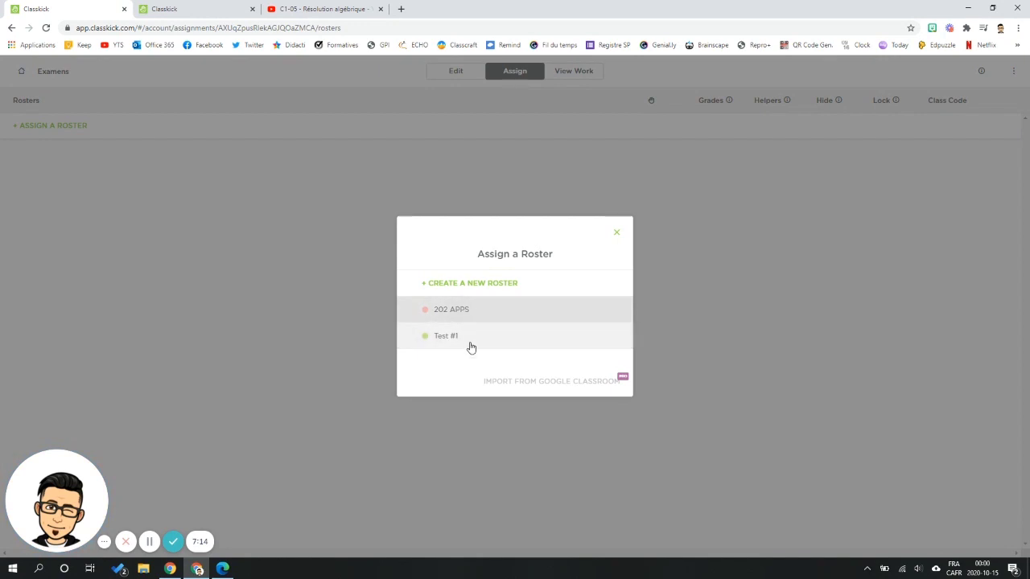
left_click(485, 287)
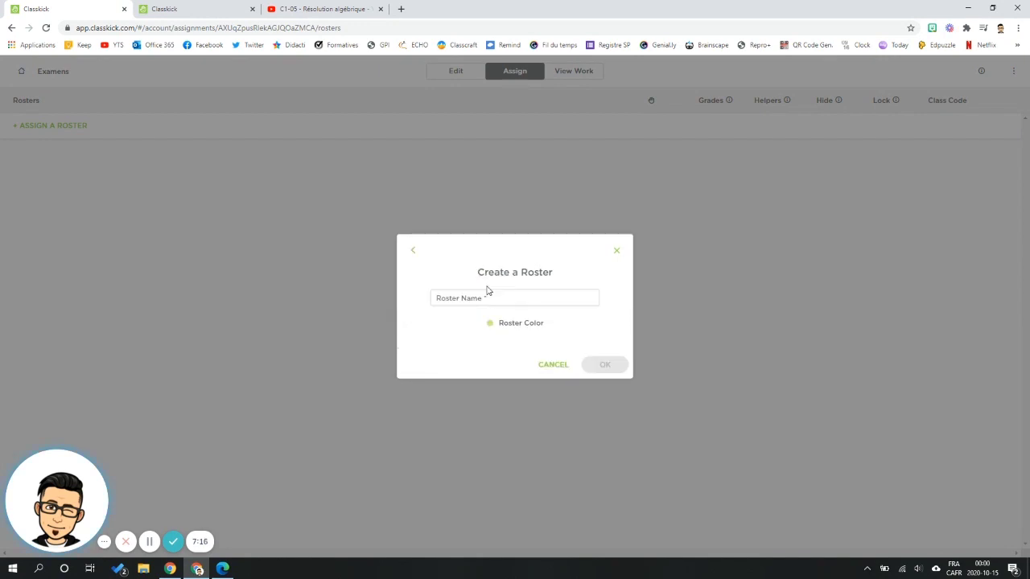
left_click(496, 298)
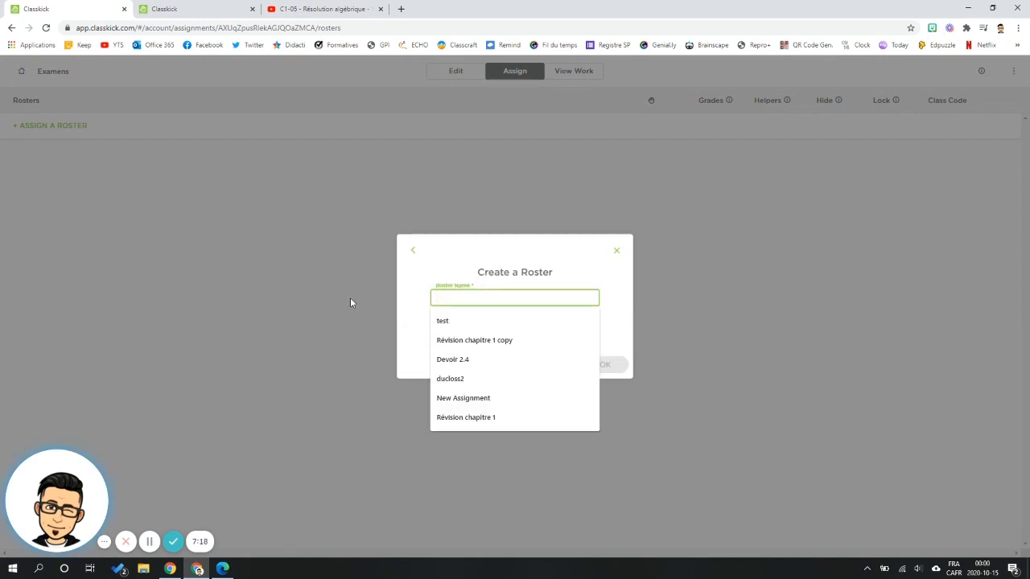
type("r")
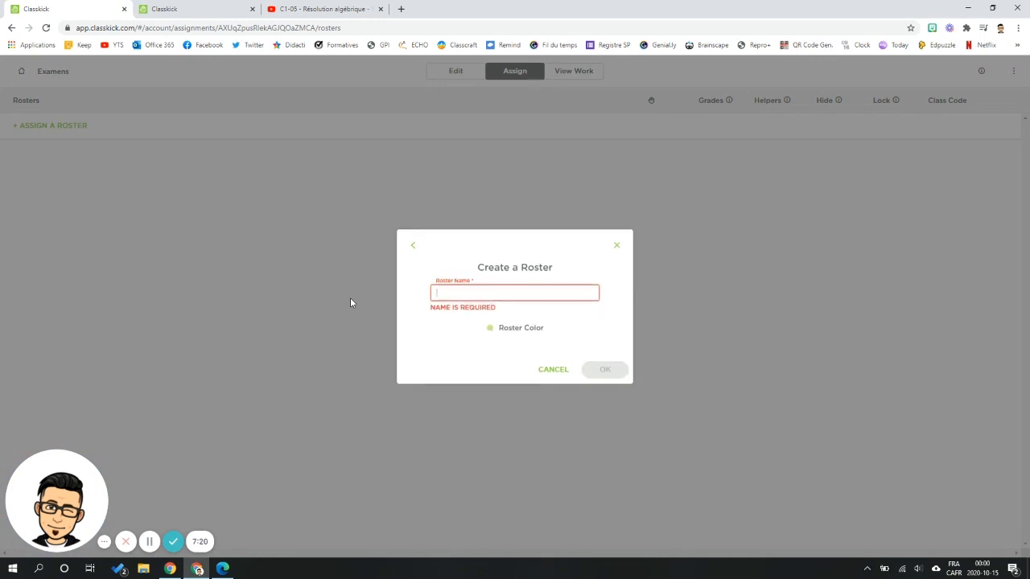
type("groupe 232")
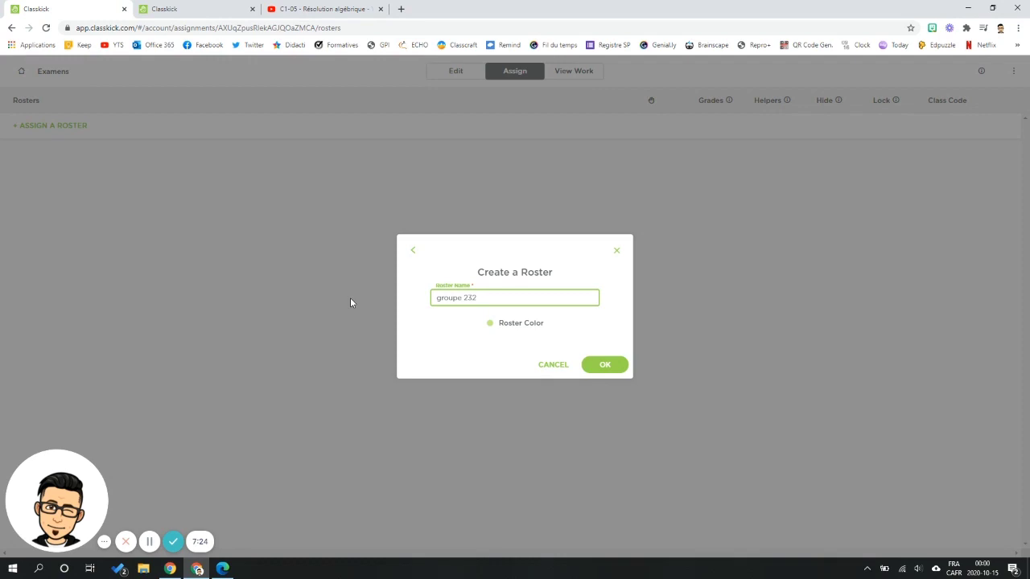
left_click(604, 366)
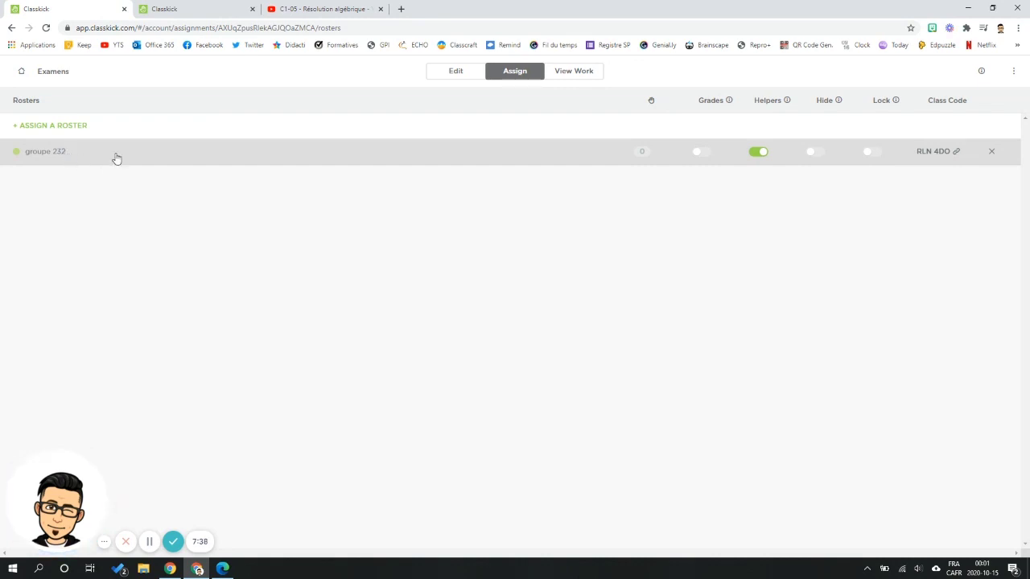
- Turn on Grades and turn off Helpers for the groupe 232 roster
left_click(699, 153)
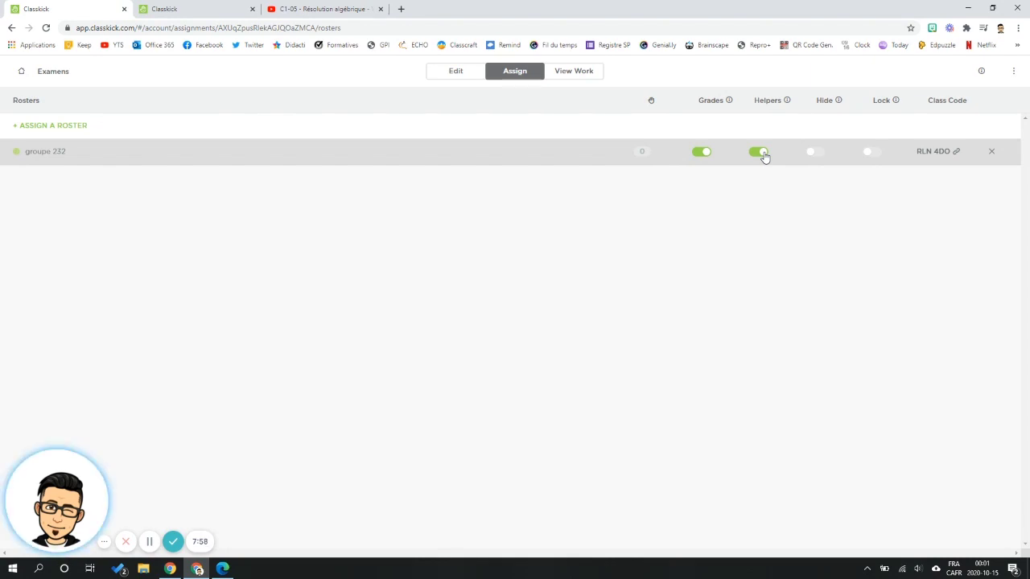
left_click(762, 153)
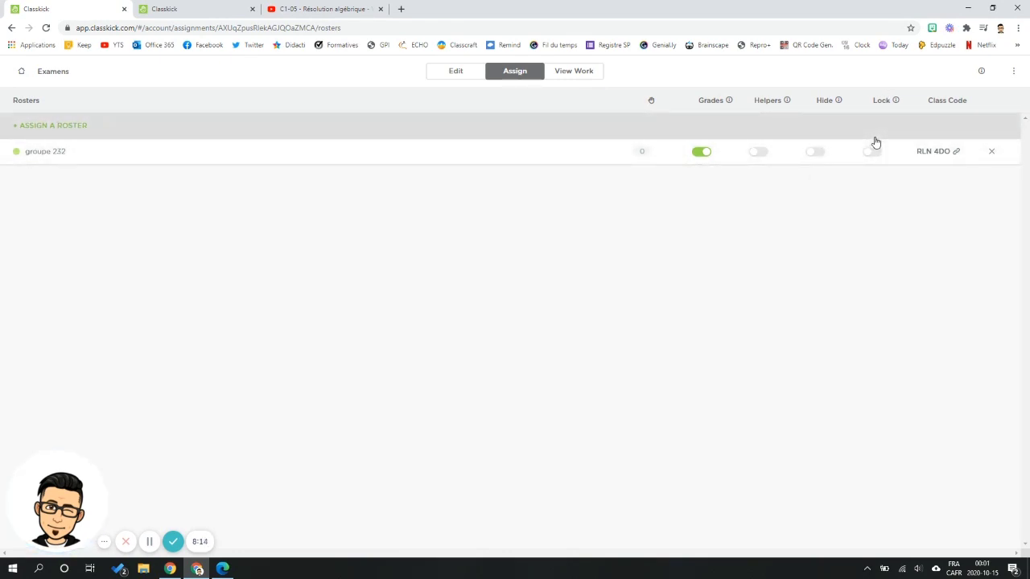
- Open the sharing details for groupe 232 and copy the class code students log in with
left_click(946, 152)
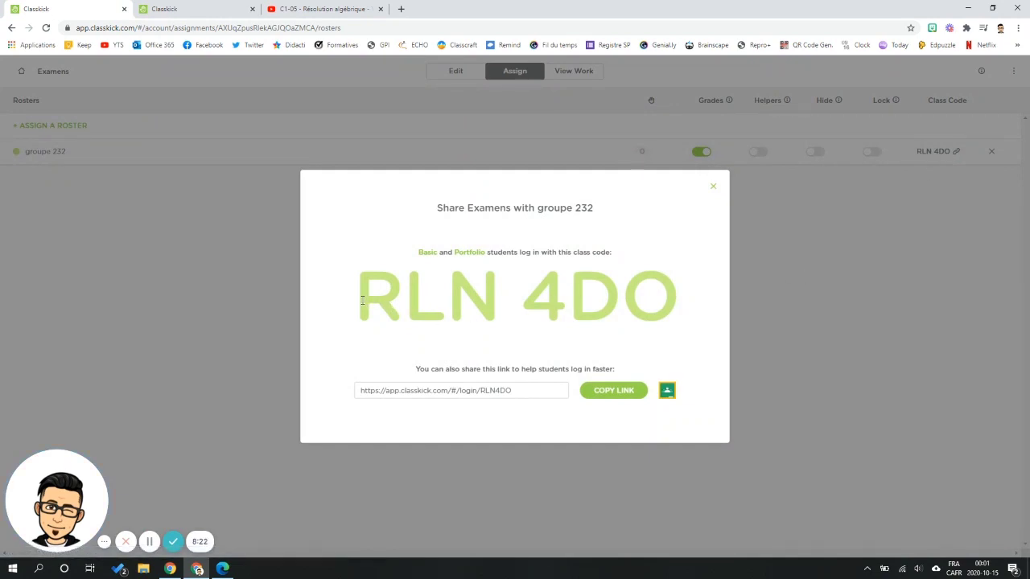
left_click_drag(362, 300, 665, 294)
key("ctrl+c")
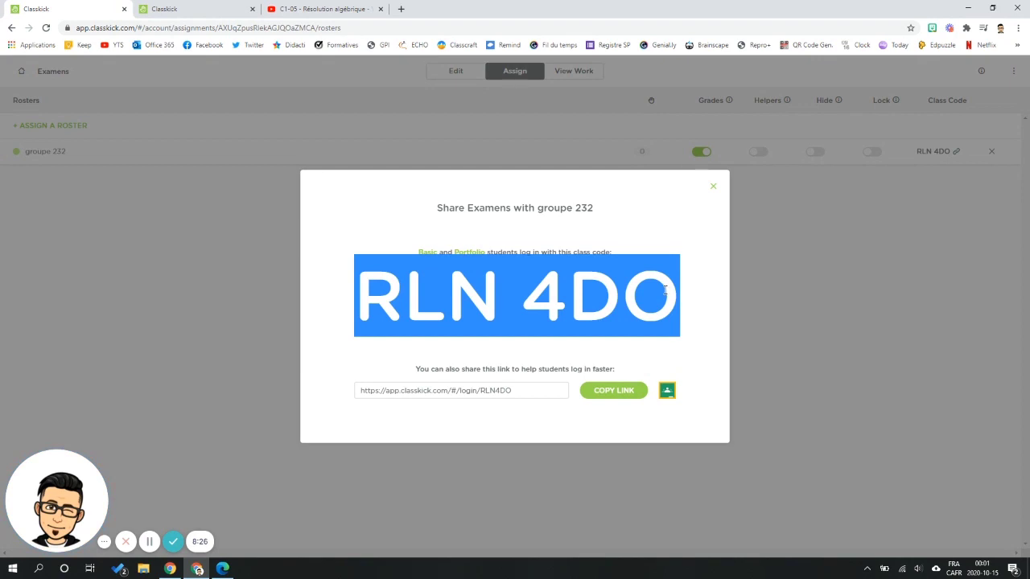
- Close the sharing details, switch to Microsoft Edge and open the student login page from the Classkick home page
left_click(719, 335)
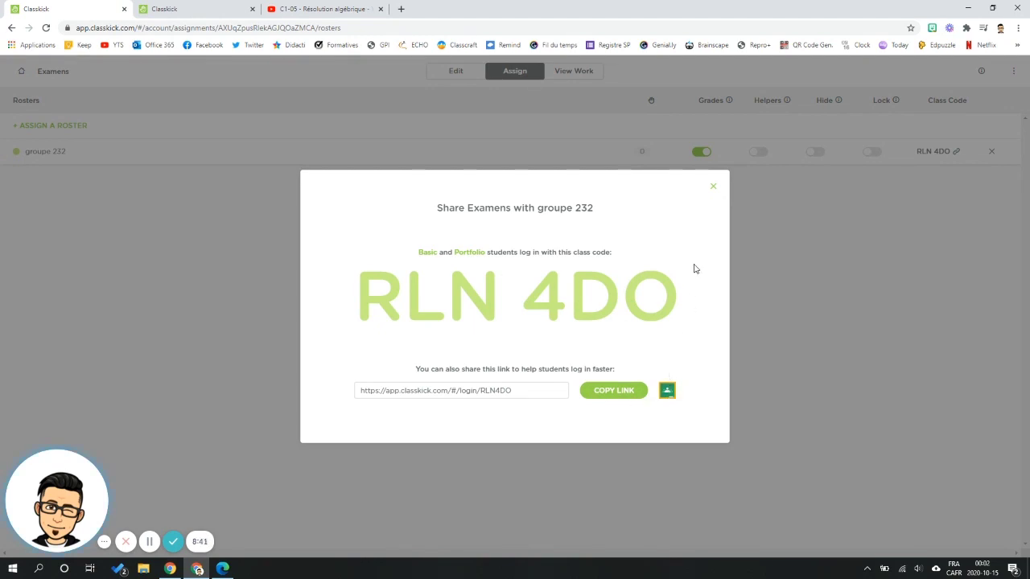
left_click(711, 190)
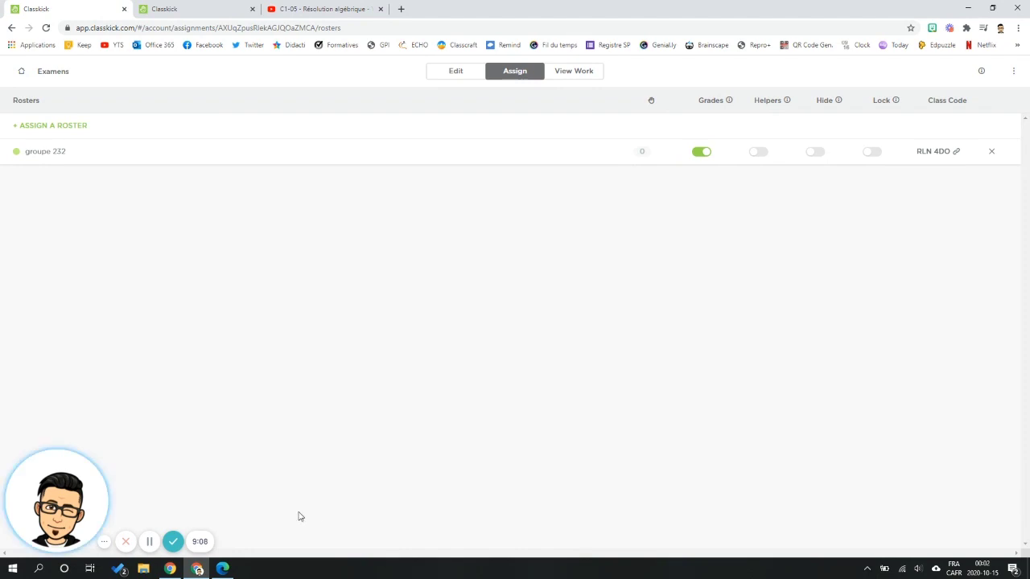
left_click(224, 569)
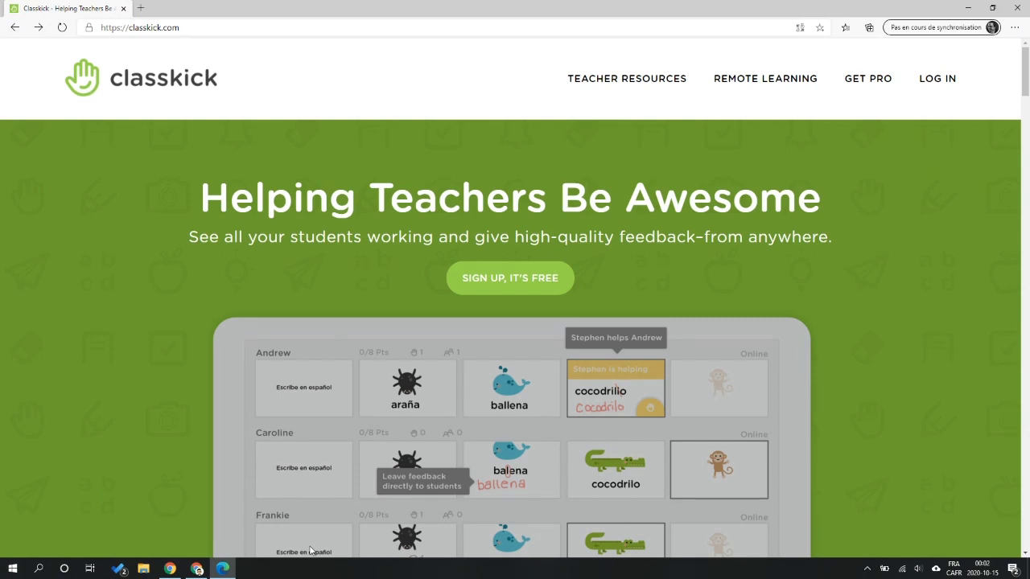
mouse_move(929, 85)
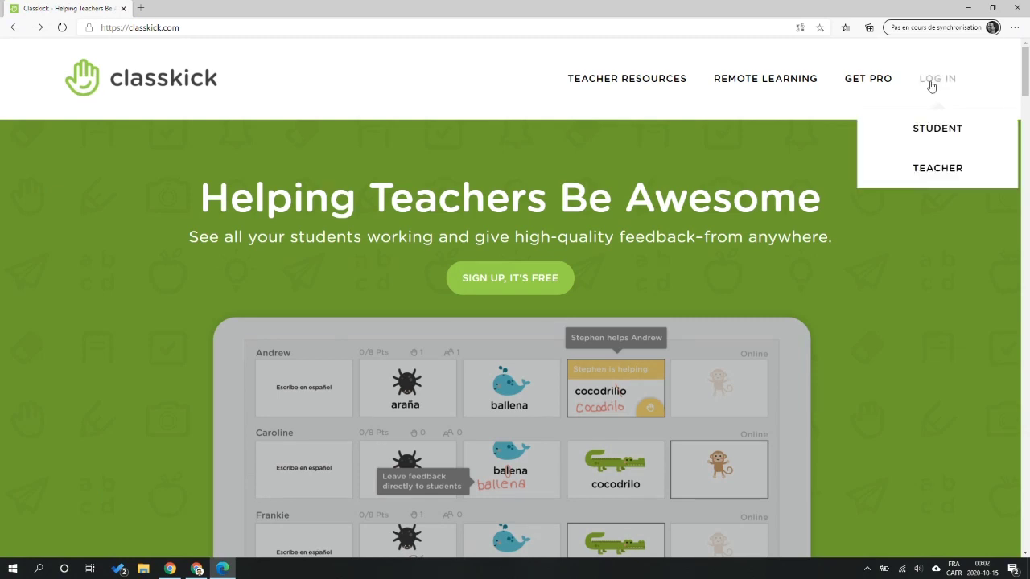
left_click(934, 141)
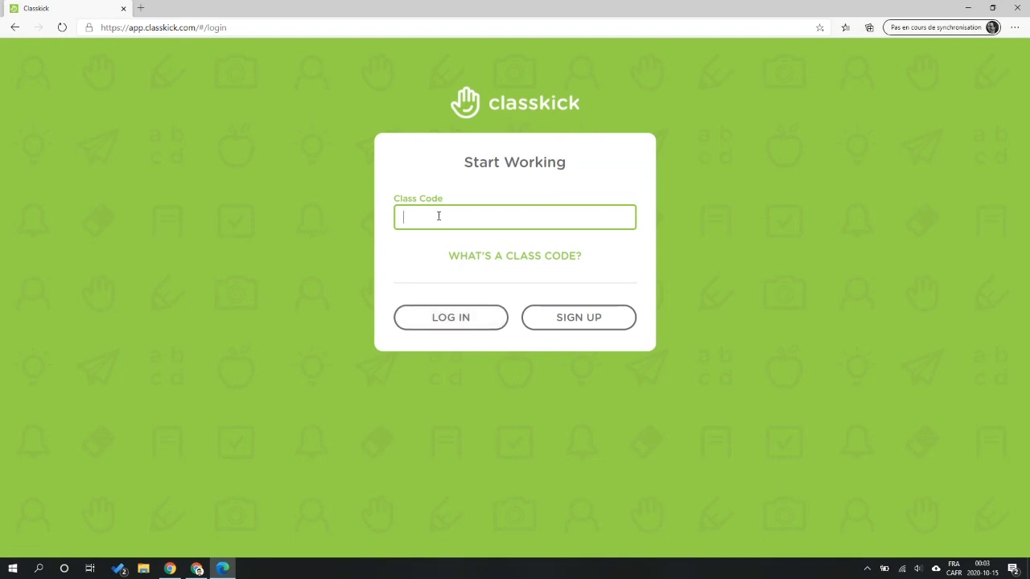
- Join the Examens assignment as a student with the copied class code and the student's name
key("ctrl+v")
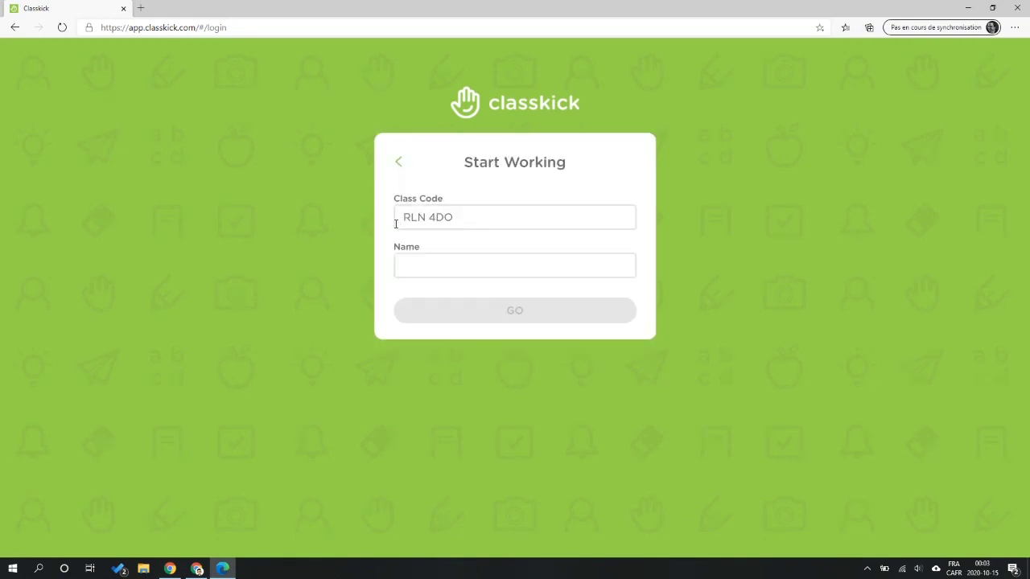
left_click(420, 261)
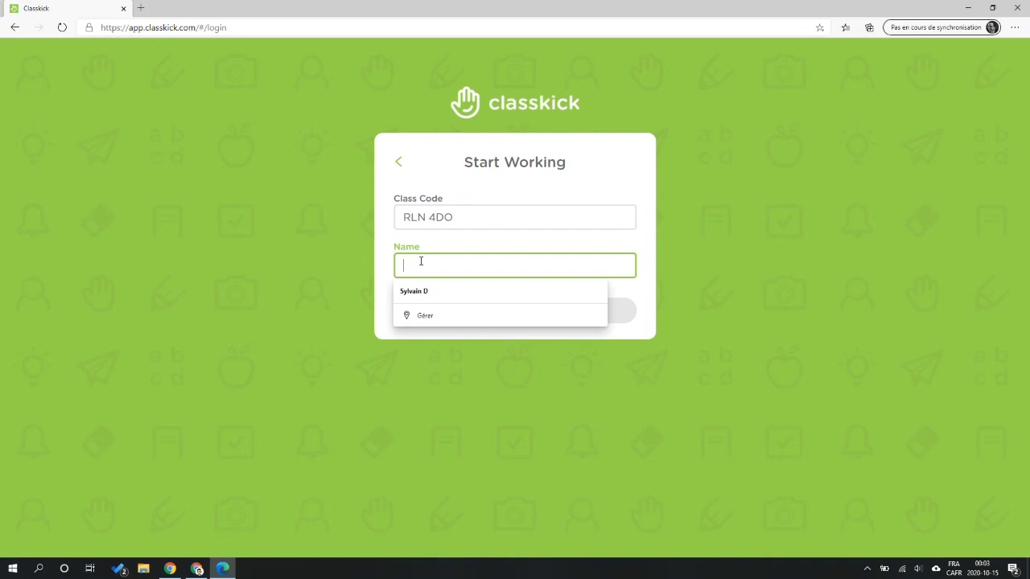
type("Sy")
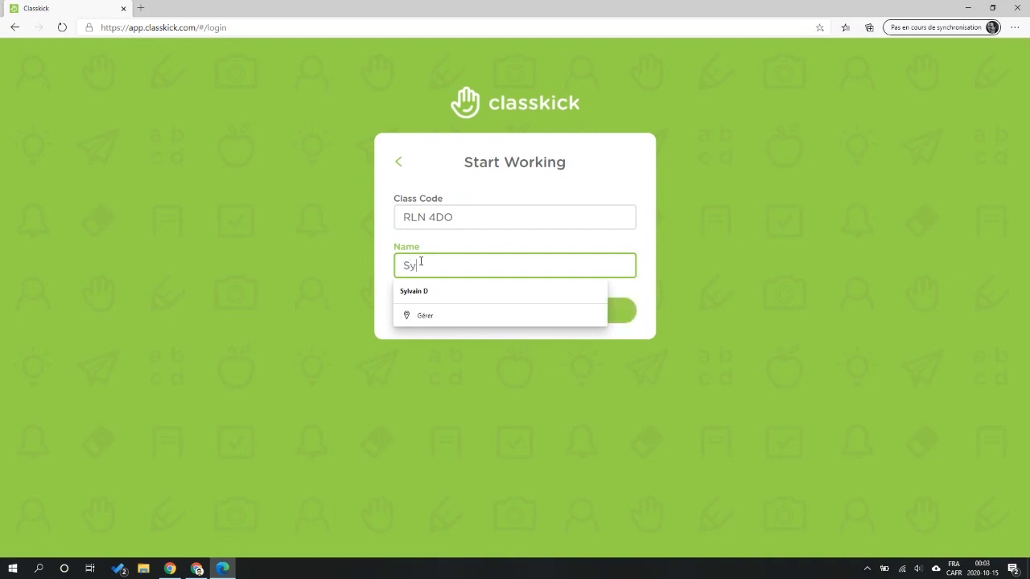
type("lvain DS")
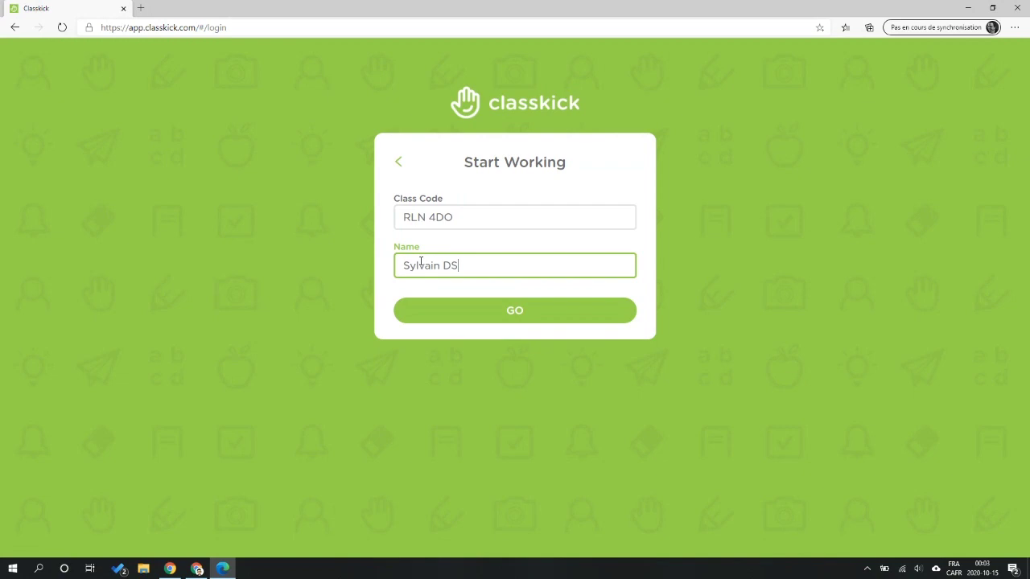
key("BackSpace")
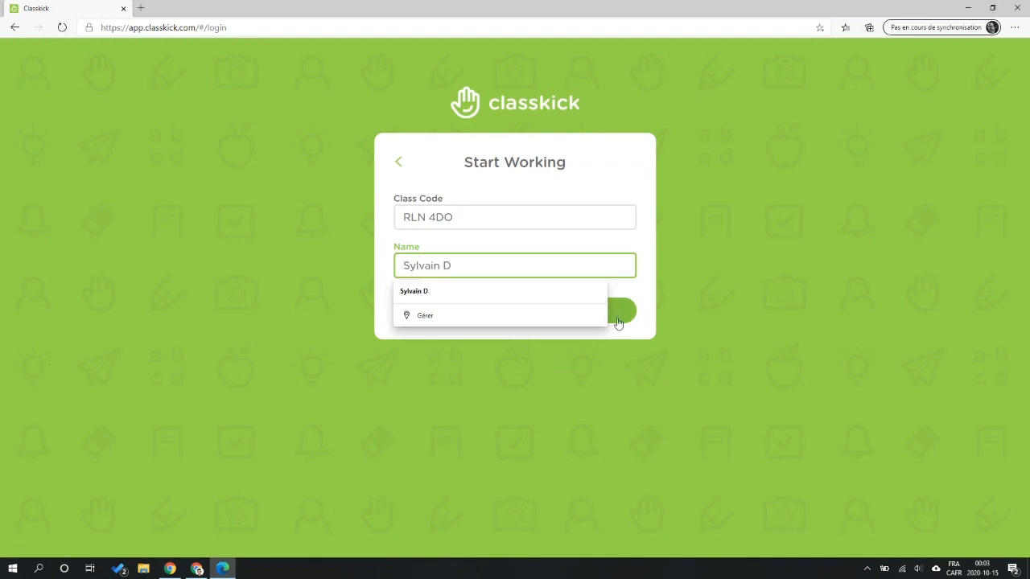
left_click(730, 323)
left_click(515, 309)
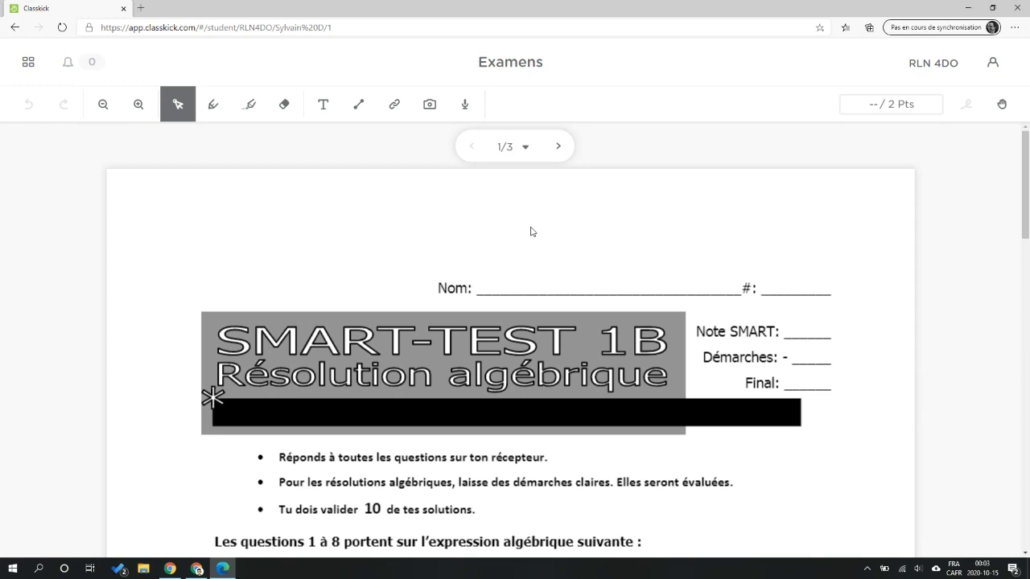
- Examine the questions and answer fields on slide 1 as a student, ending with a closer view of question 9
scroll(549, 245, "down", 7)
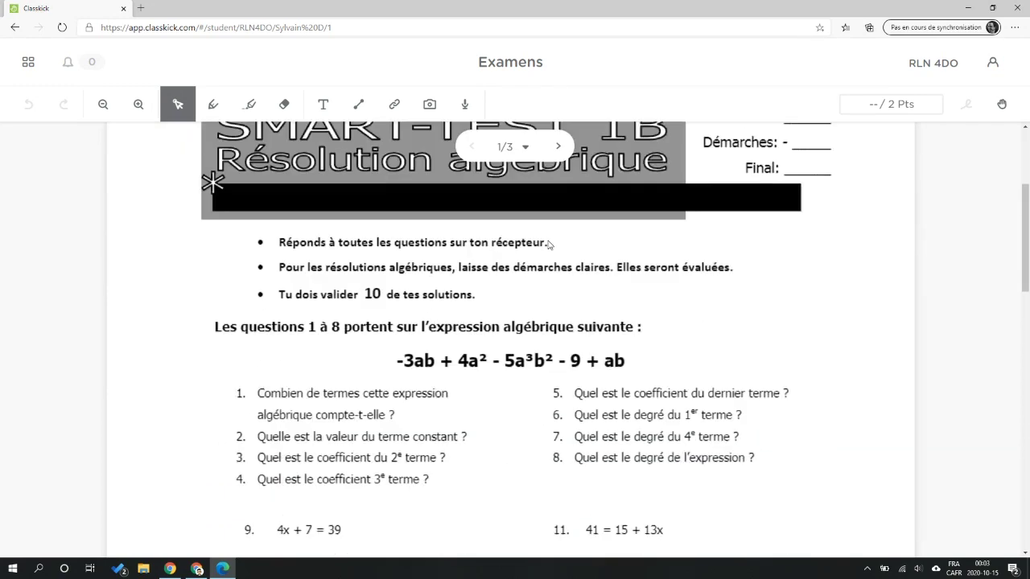
scroll(560, 241, "up", 1)
scroll(560, 242, "up", 2)
scroll(557, 239, "down", 6)
scroll(554, 238, "up", 3)
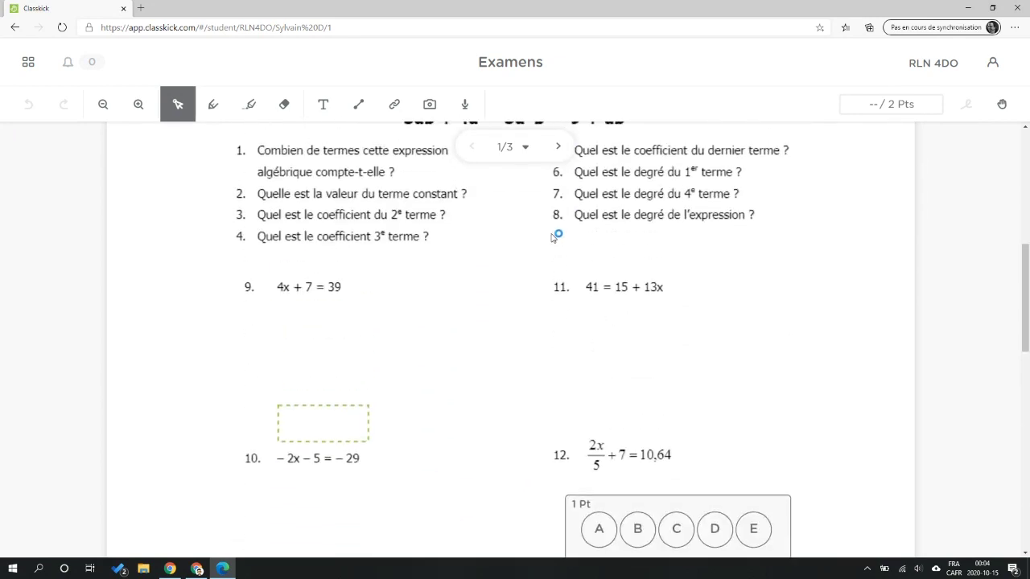
scroll(555, 235, "down", 1)
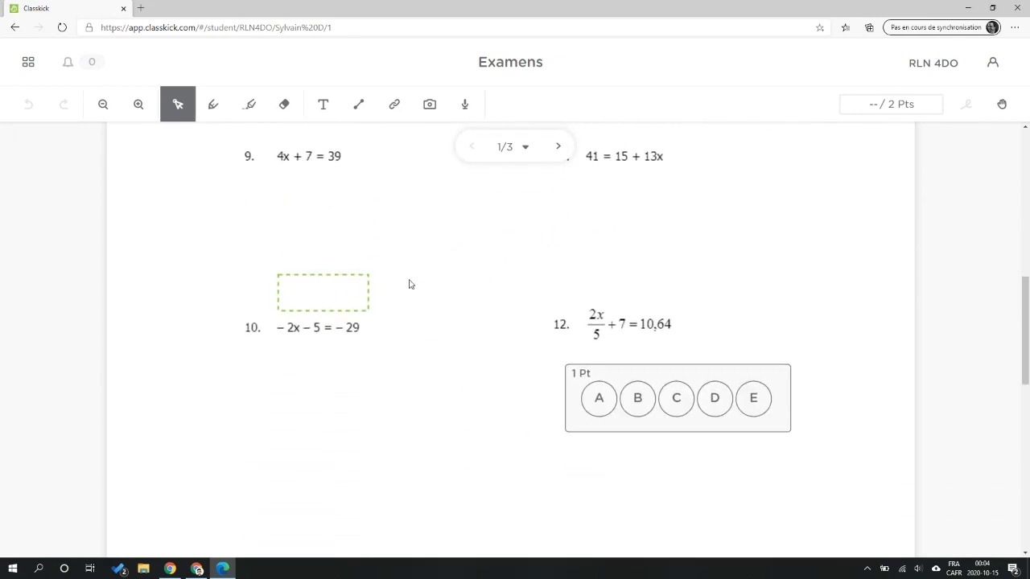
scroll(414, 283, "up", 2)
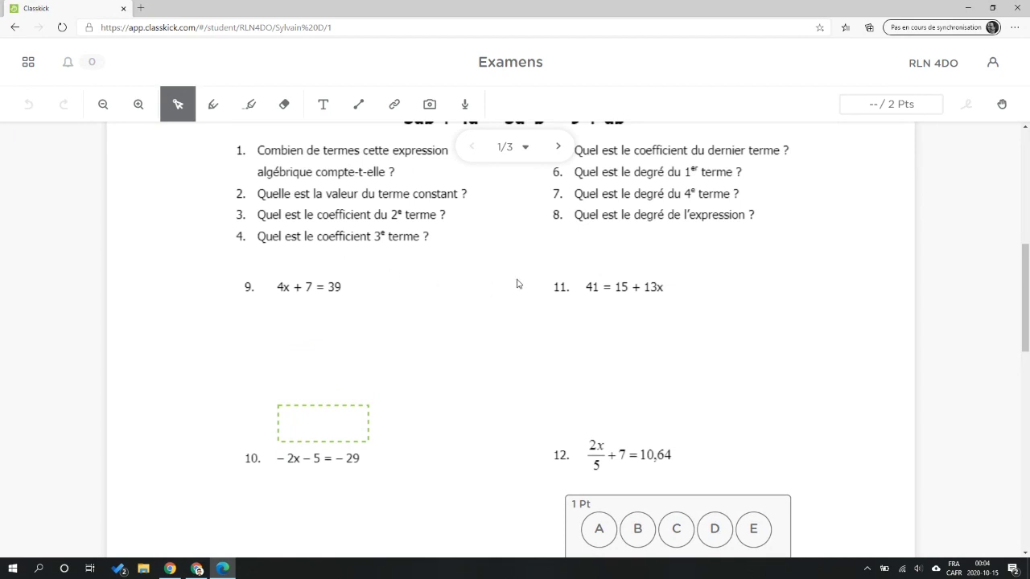
scroll(517, 284, "up", 5)
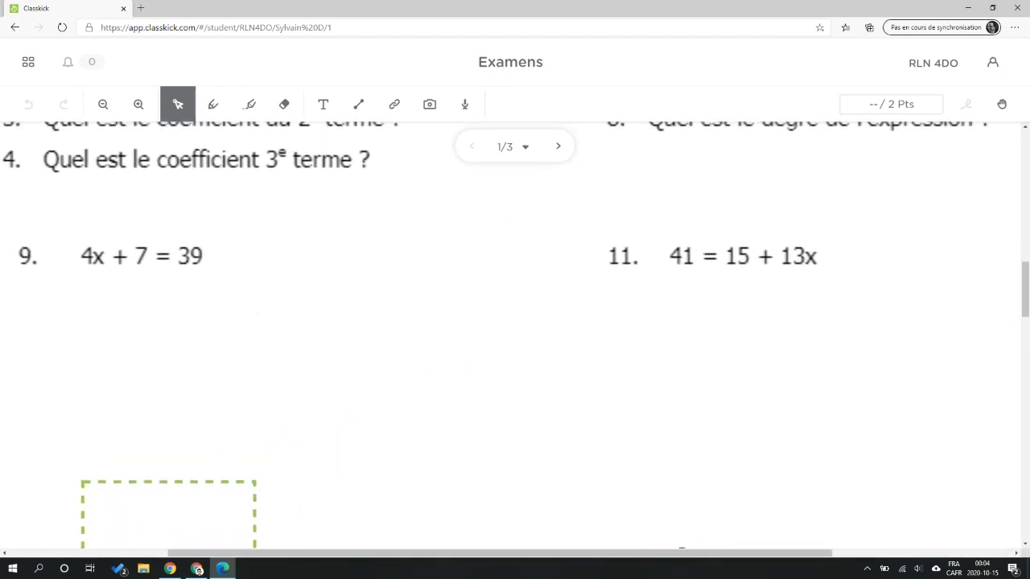
- Handwrite the first solving steps under question 9 with the pen: "-7 -7" and "4x = 32"
left_click(213, 105)
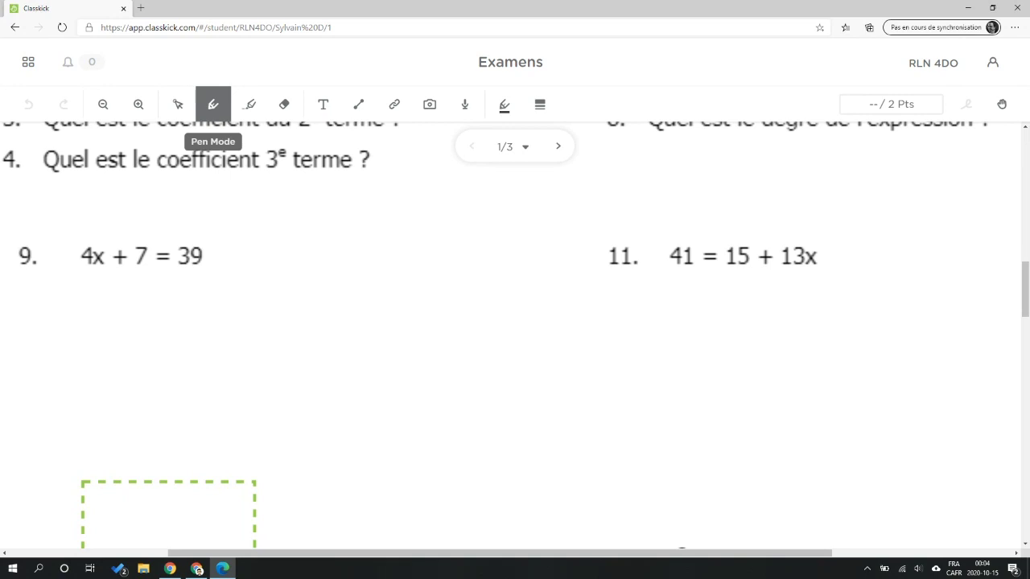
mouse_move(111, 299)
left_mouse_down()
mouse_move(147, 288)
mouse_move(139, 316)
mouse_move(190, 297)
mouse_move(202, 315)
left_mouse_up()
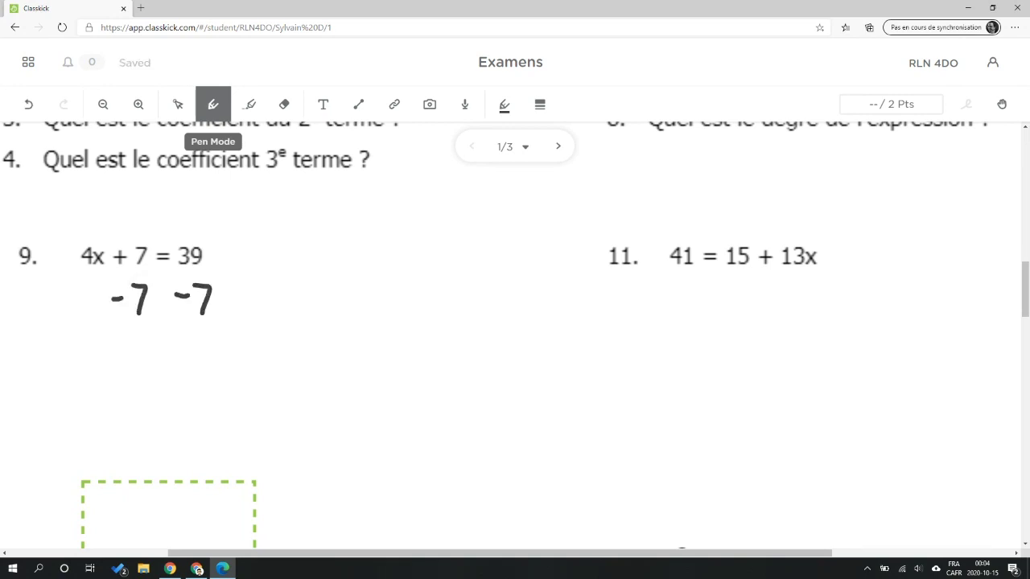
left_click_drag(104, 334, 114, 354)
mouse_move(112, 335)
left_mouse_down()
mouse_move(113, 368)
mouse_move(141, 366)
mouse_move(128, 367)
left_mouse_up()
mouse_move(159, 342)
left_mouse_down()
mouse_move(171, 341)
mouse_move(191, 372)
left_mouse_up()
left_click(193, 332)
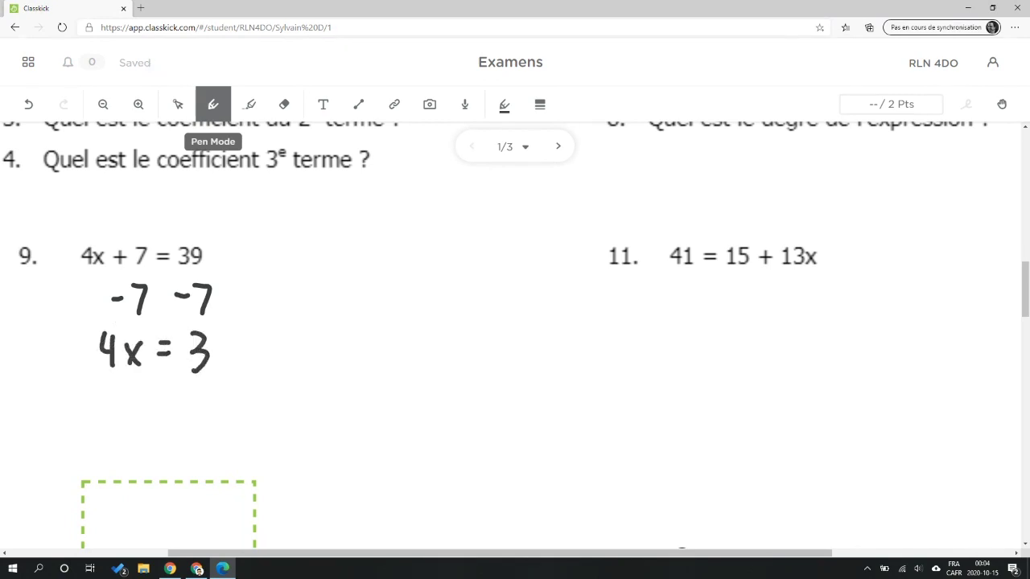
left_click_drag(214, 337, 245, 370)
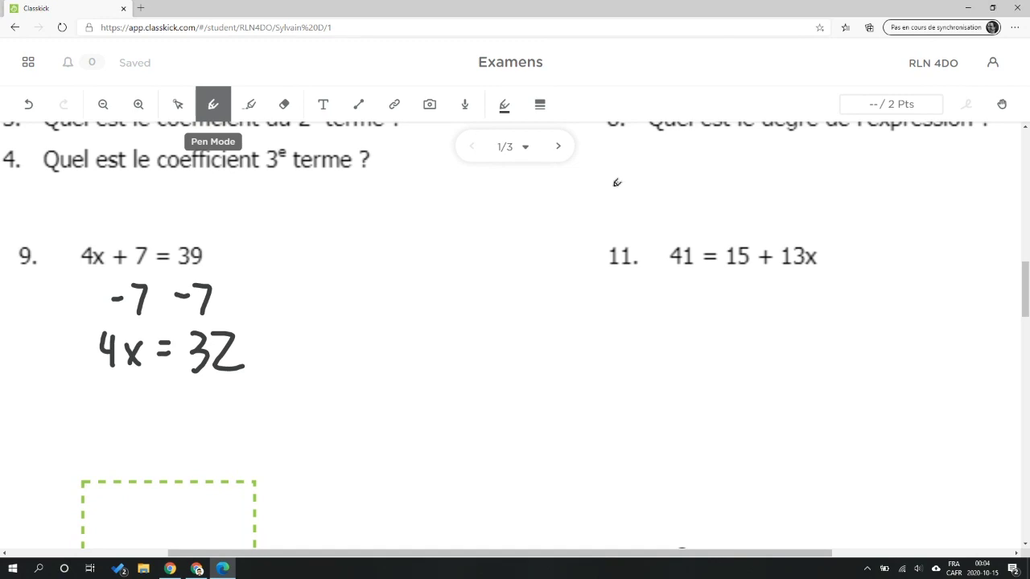
- Place the teacher and student windows side by side and open the student's slide 1 from the teacher's view of student work
left_click(992, 8)
left_click_drag(573, 78, 1029, 81)
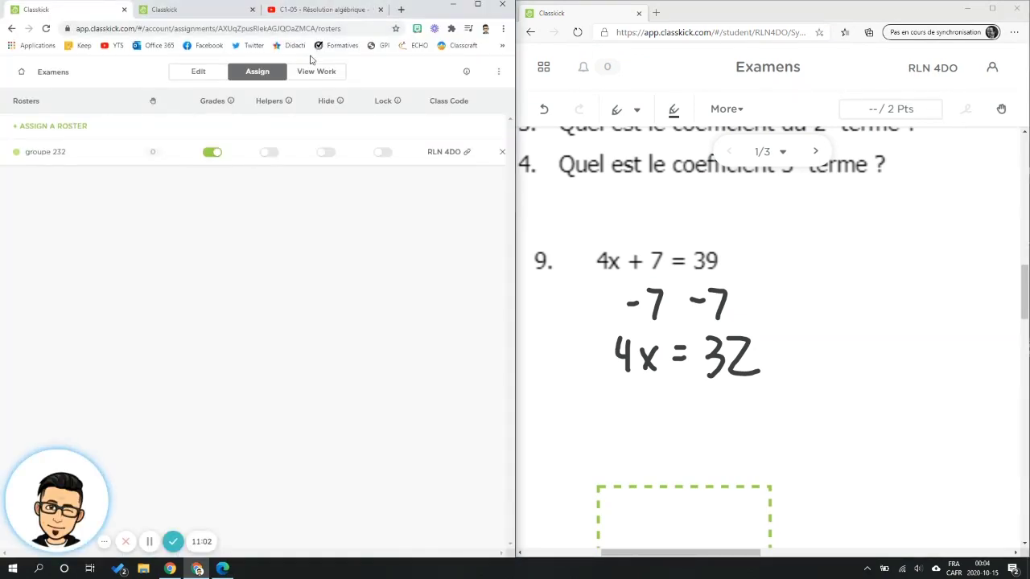
left_click(318, 74)
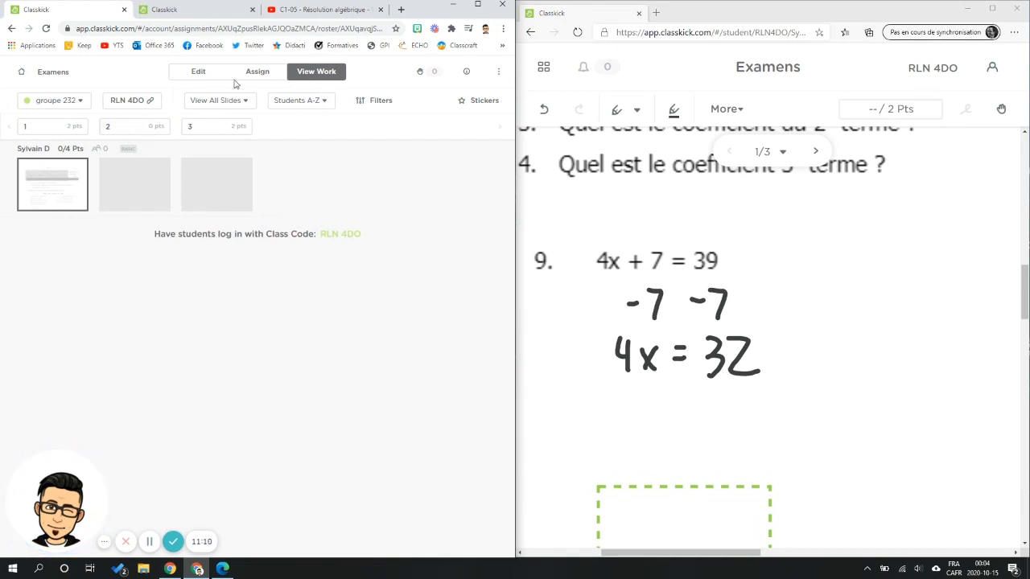
left_click(66, 183)
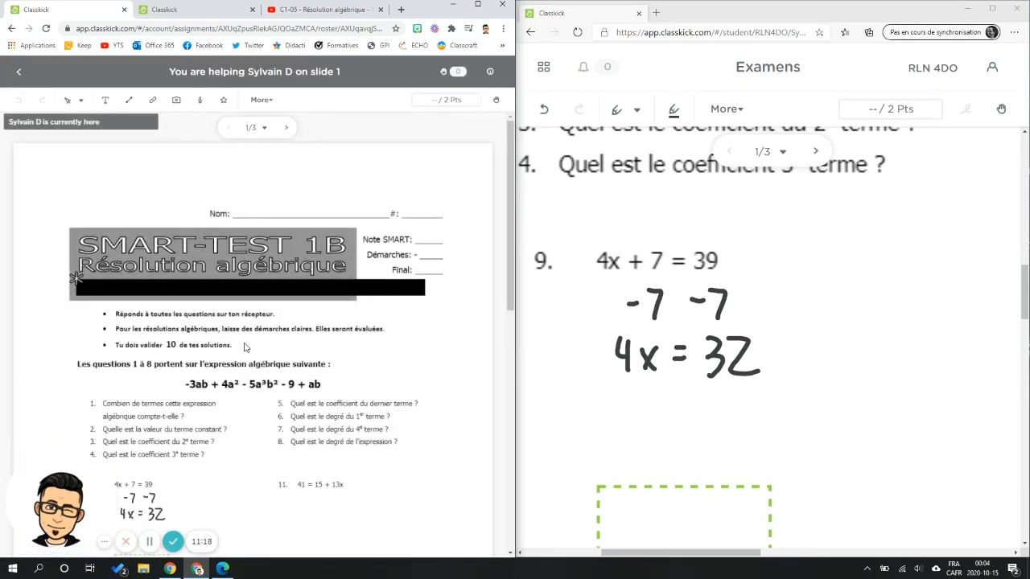
scroll(245, 347, "down", 2)
scroll(245, 347, "down", 1)
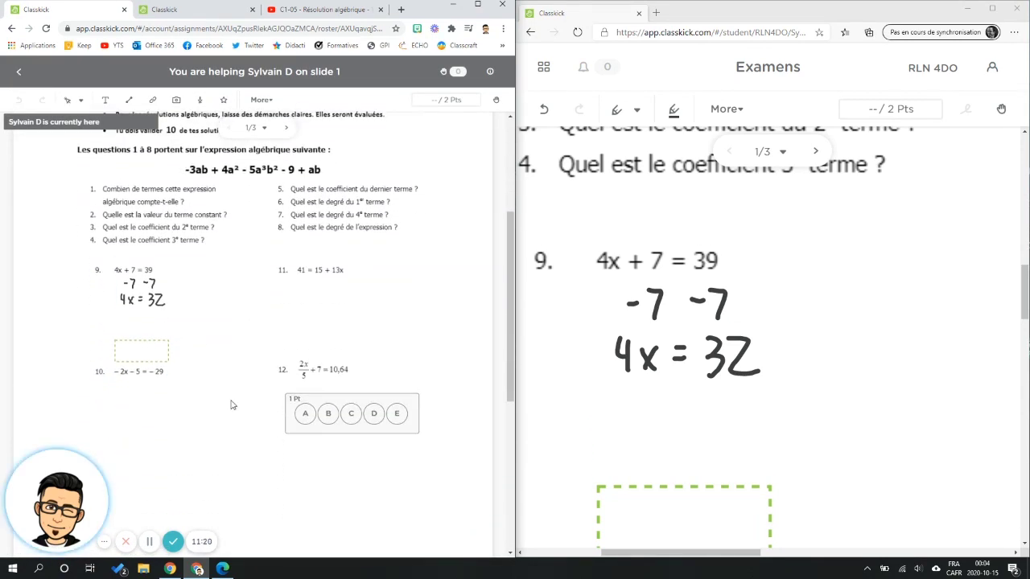
- Complete the handwritten solution of question 9 in the student window by dividing both sides by 4 and writing "x = 8"
scroll(863, 345, "down", 1)
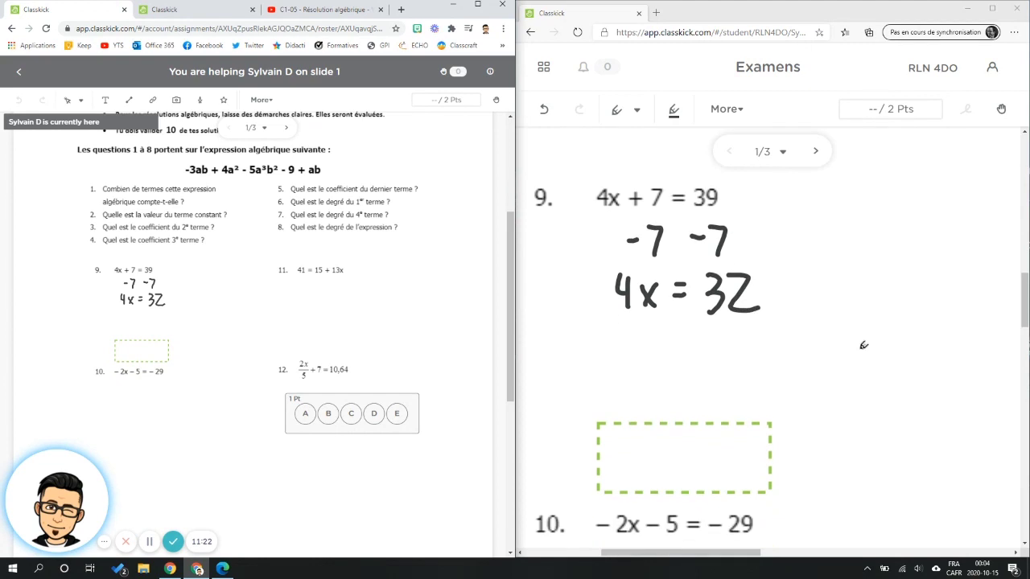
mouse_move(602, 322)
left_mouse_down()
mouse_move(657, 319)
mouse_move(635, 367)
left_mouse_up()
mouse_move(697, 326)
left_mouse_down()
mouse_move(766, 325)
mouse_move(745, 358)
left_mouse_up()
left_click_drag(735, 345, 733, 374)
mouse_move(636, 396)
left_mouse_down()
mouse_move(660, 419)
mouse_move(640, 417)
mouse_move(709, 401)
left_mouse_up()
mouse_move(753, 377)
left_mouse_down()
mouse_move(732, 391)
mouse_move(754, 375)
left_mouse_up()
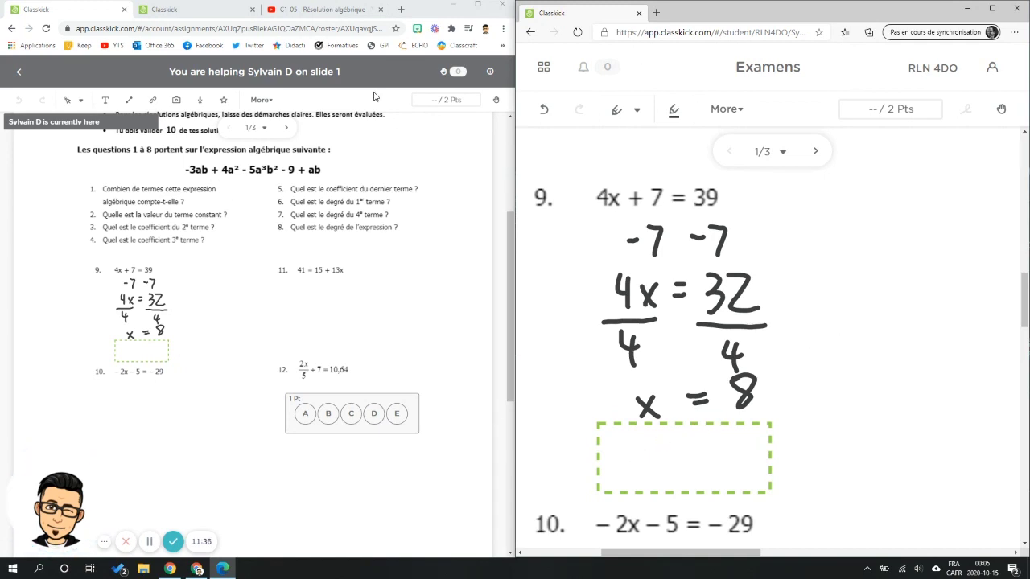
- Switch from the pen to selection mode and submit 8 in the student's answer field for question 9
left_click(638, 110)
left_click(608, 71)
left_click(683, 424)
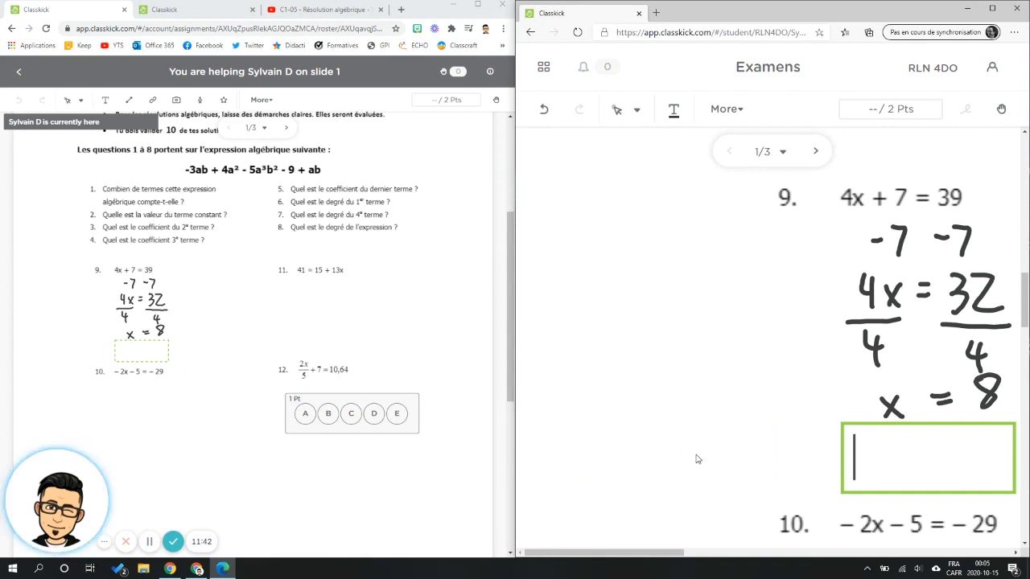
type("8")
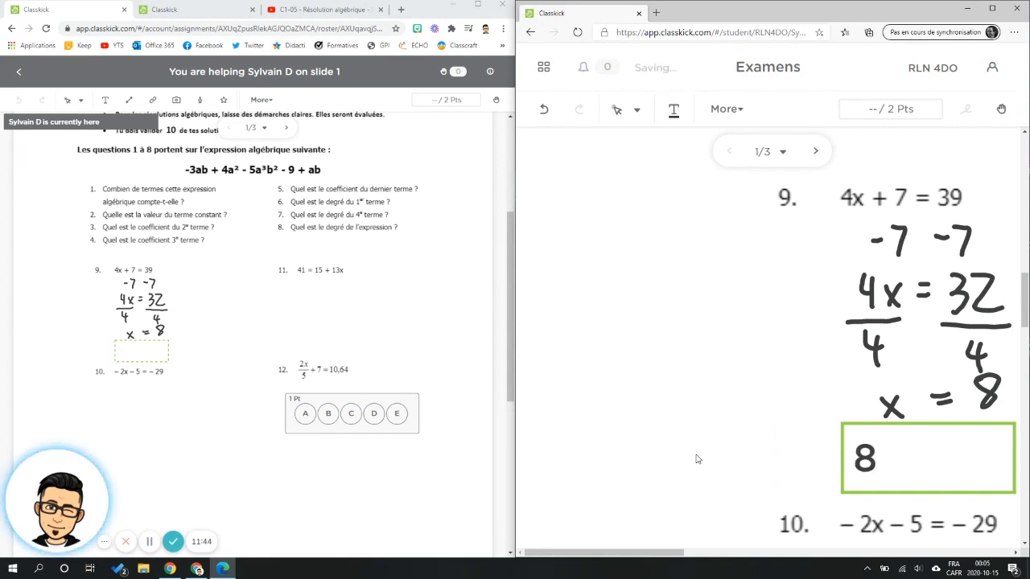
key("Return")
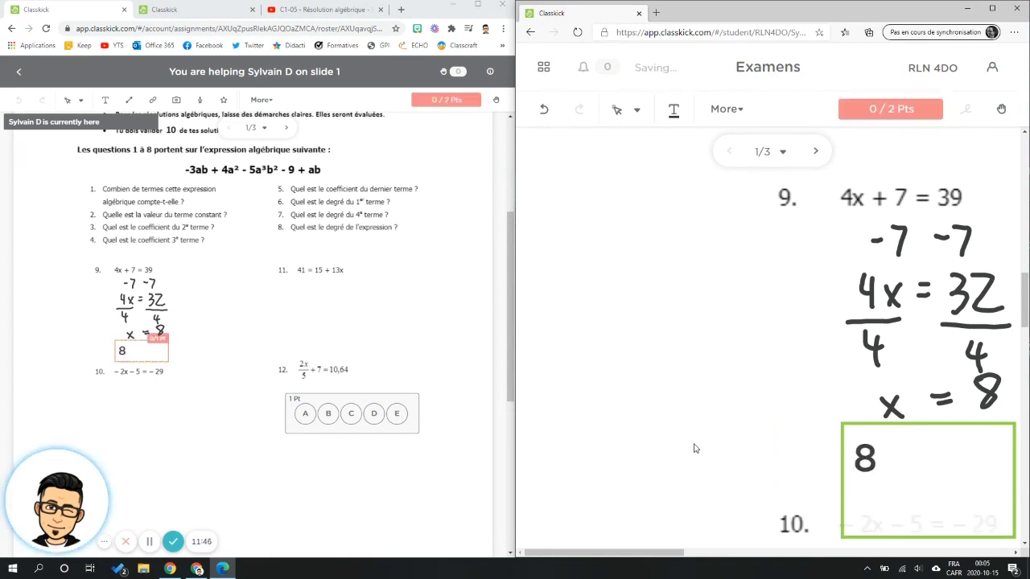
left_click(698, 459)
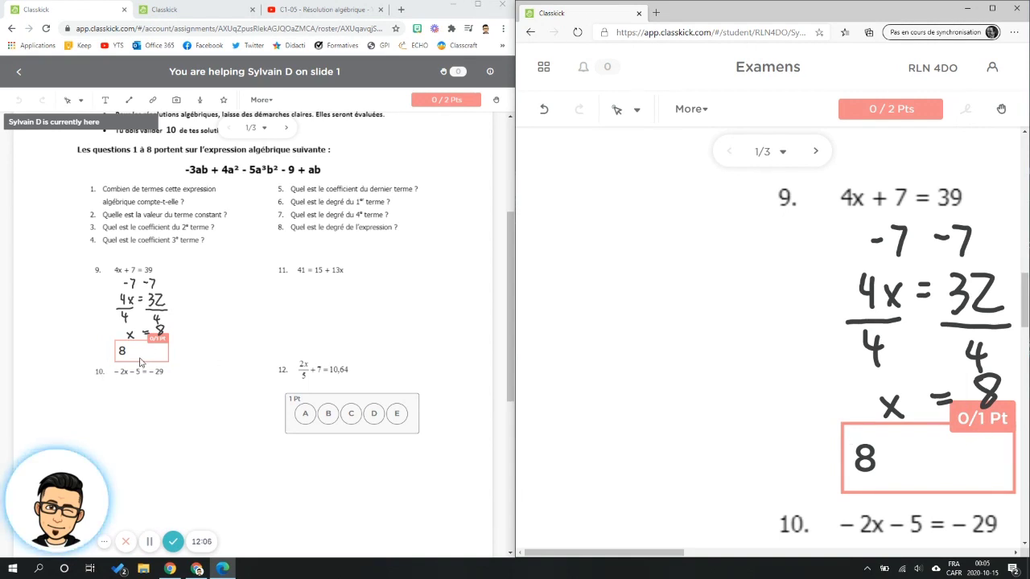
- Return to editing the assignment in the teacher window and check the acceptable answers of question 9's fill-in-the-blank on slide 1
left_click(19, 74)
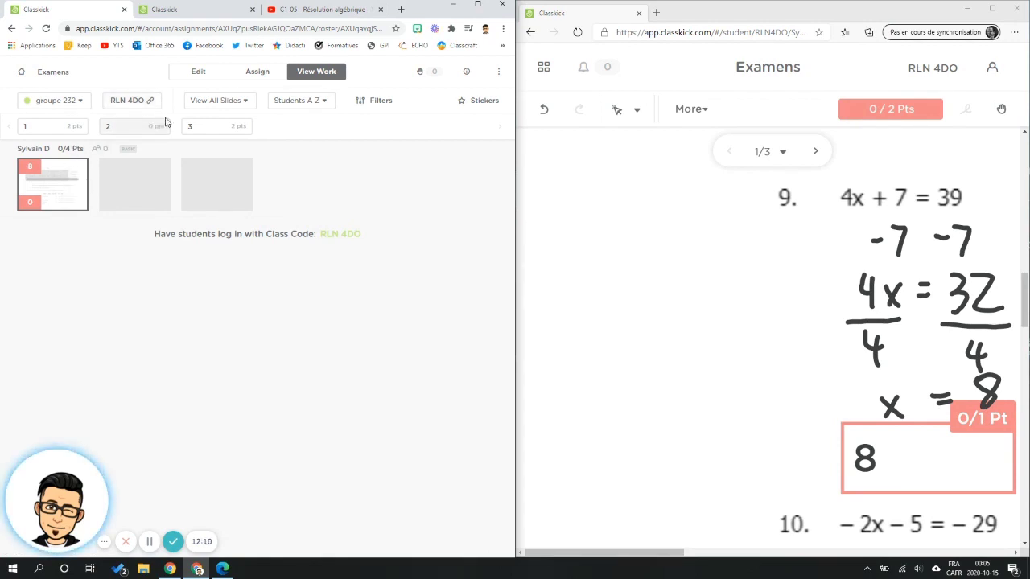
left_click(201, 74)
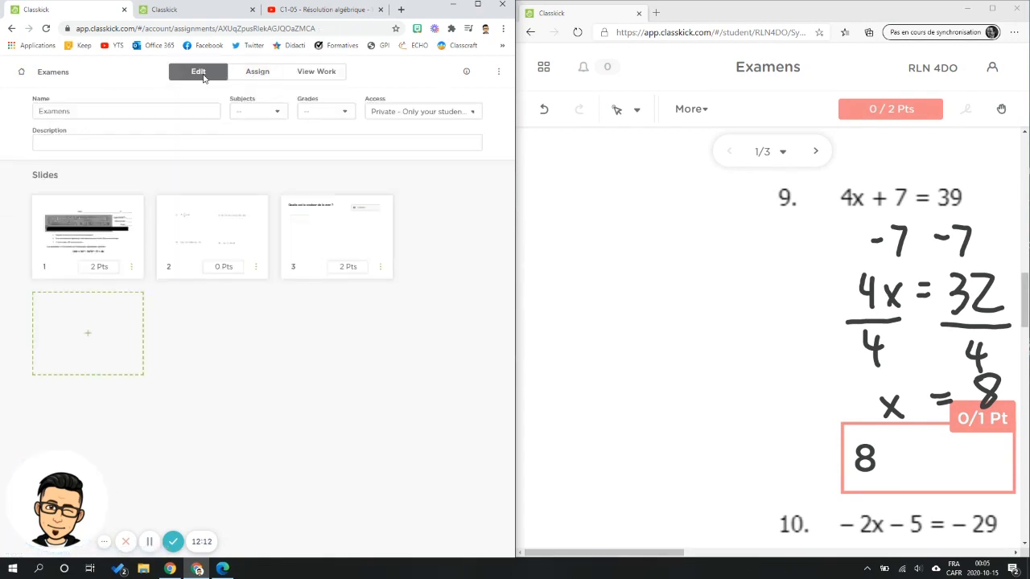
left_click(118, 227)
scroll(249, 441, "down", 5)
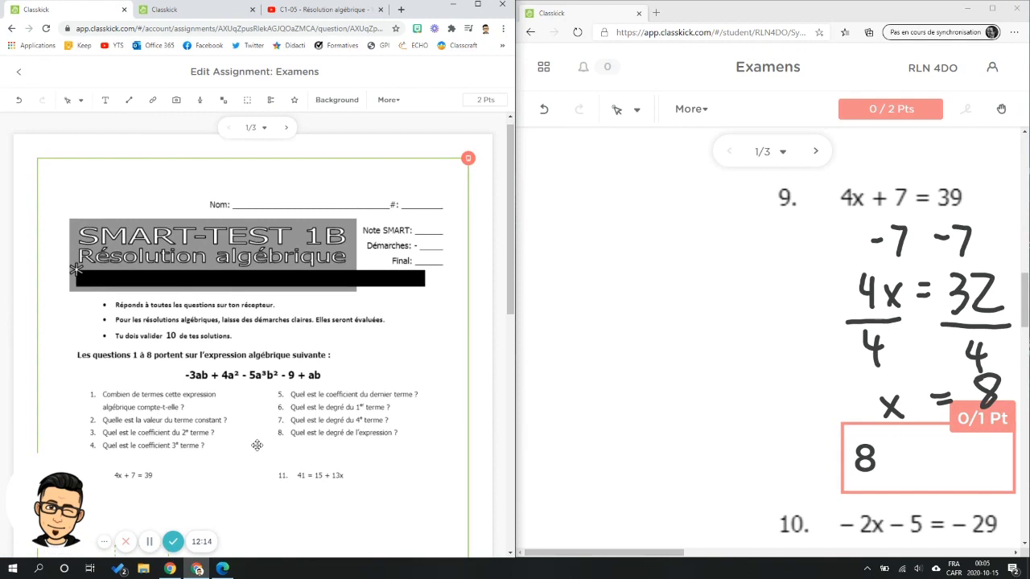
left_click(140, 373)
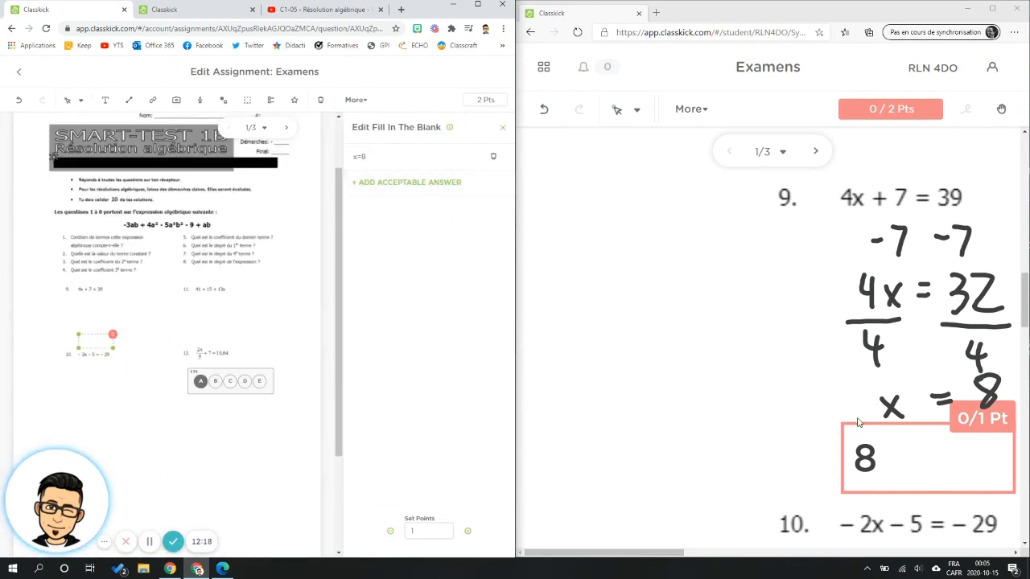
- Add 8 as a second acceptable answer for question 9's fill-in-the-blank in the teacher window and finish editing it
left_click(859, 454)
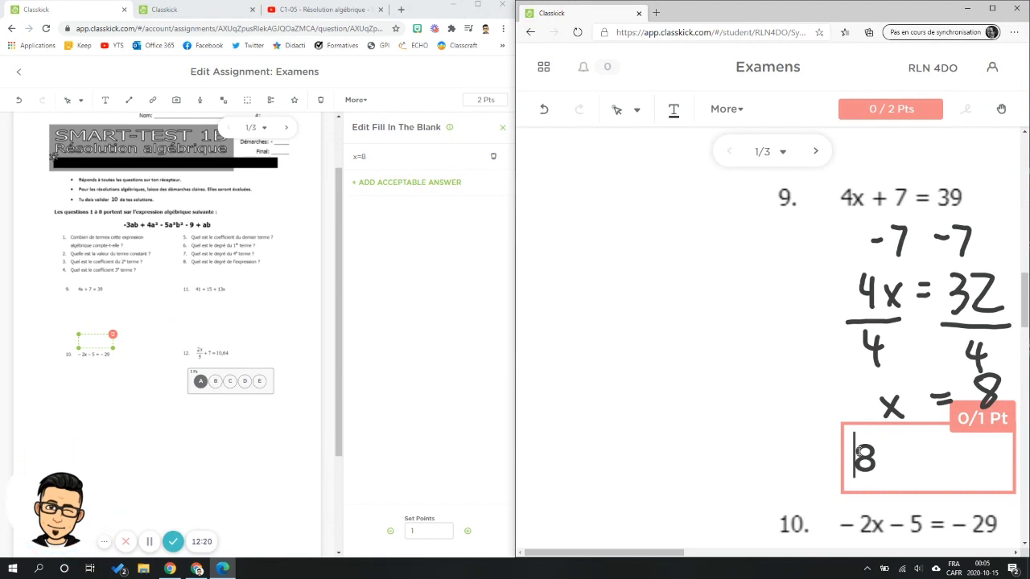
left_click(403, 182)
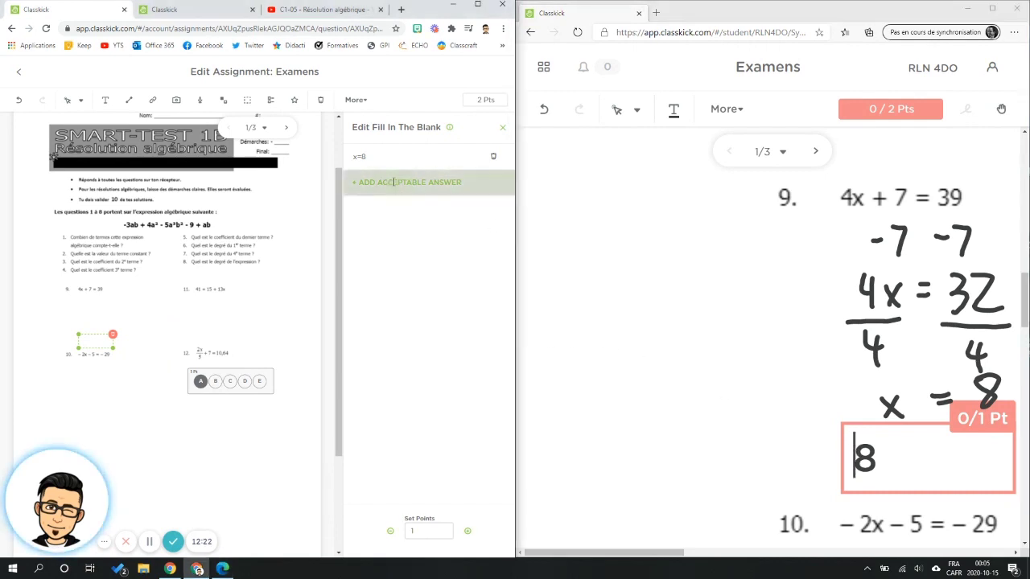
type("8")
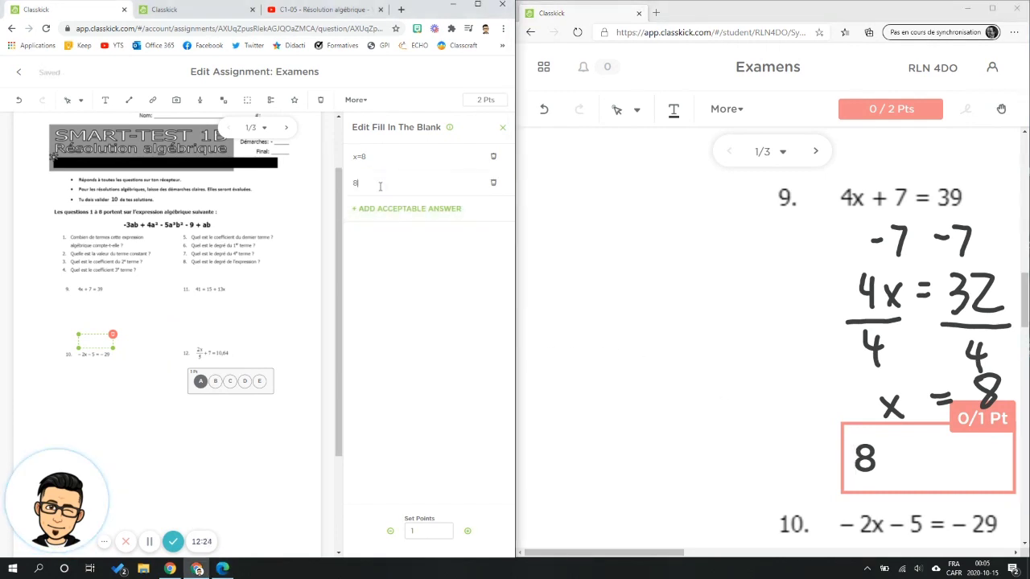
left_click(318, 332)
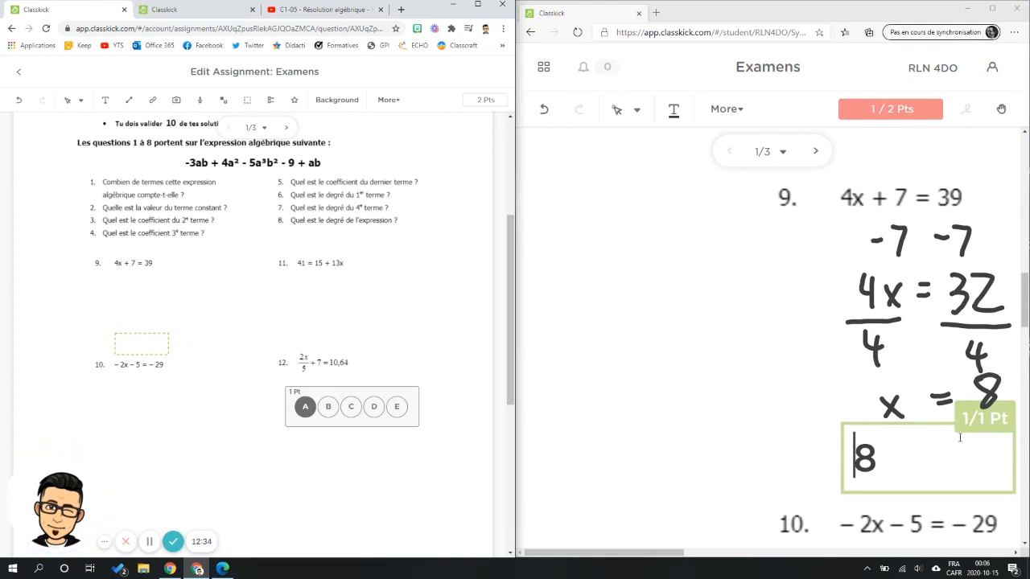
mouse_move(156, 347)
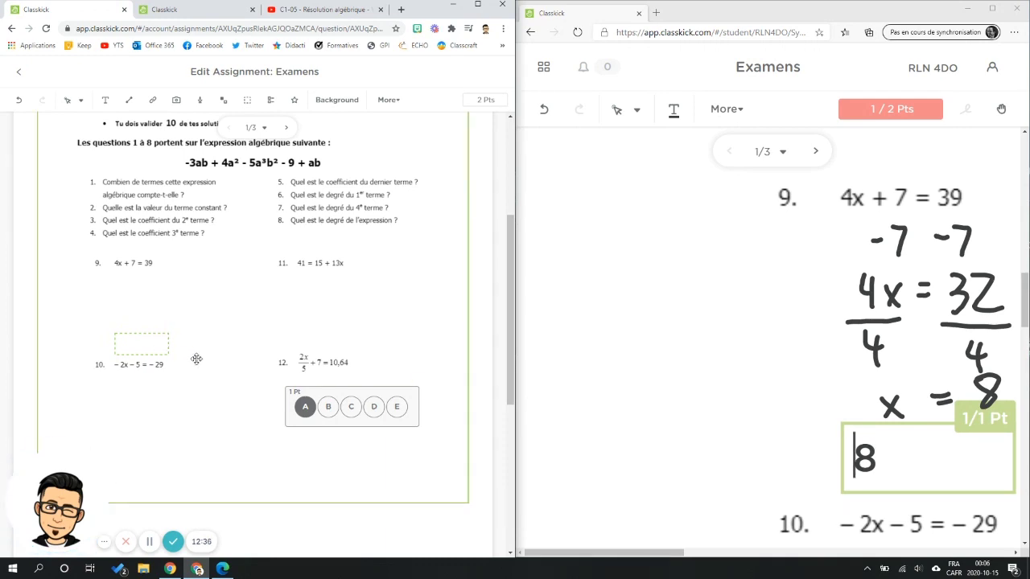
mouse_move(338, 405)
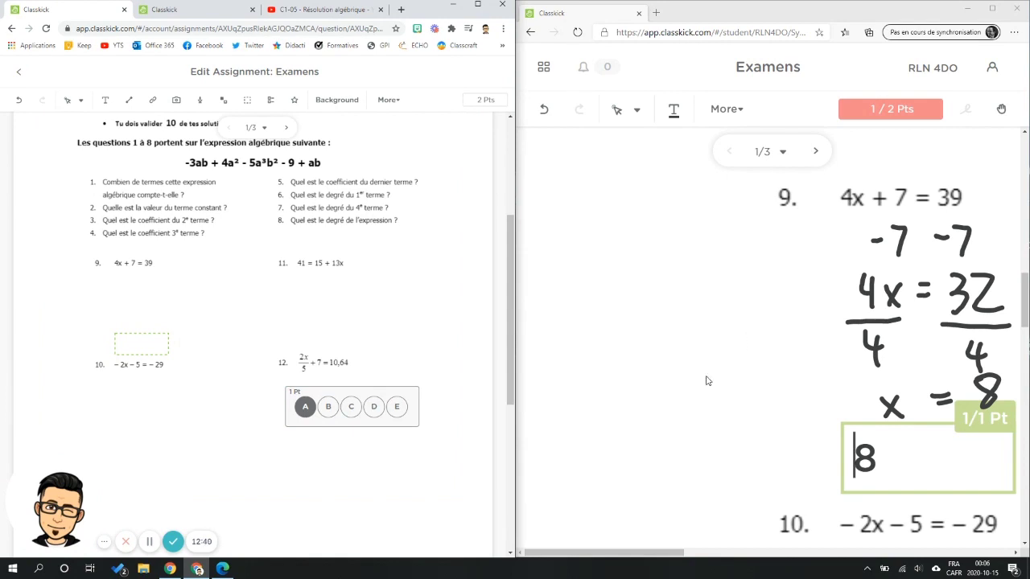
- In the student window, answer question 12's multiple choice with C and change the answer to A
left_click_drag(606, 552, 811, 552)
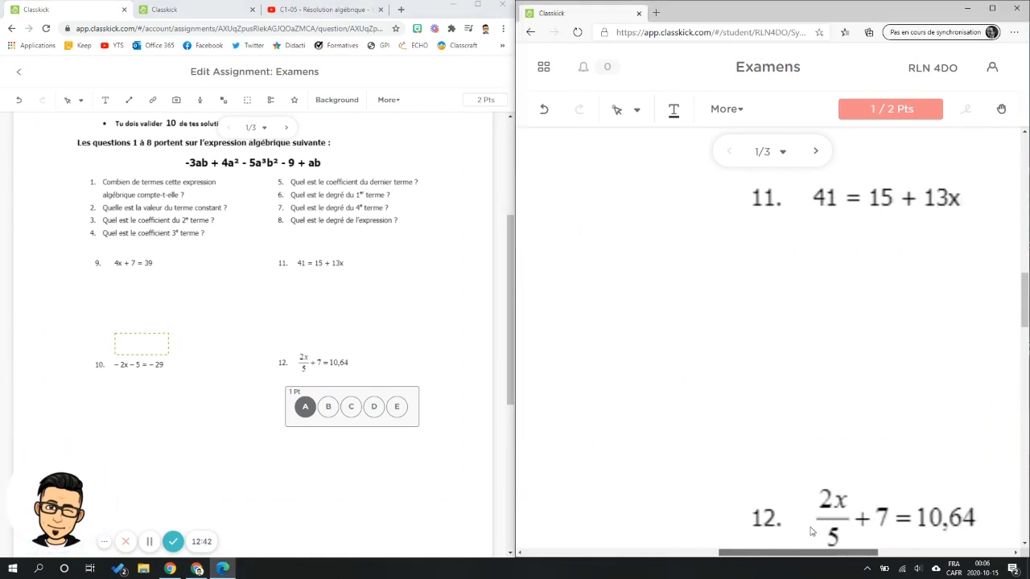
scroll(796, 456, "down", 3)
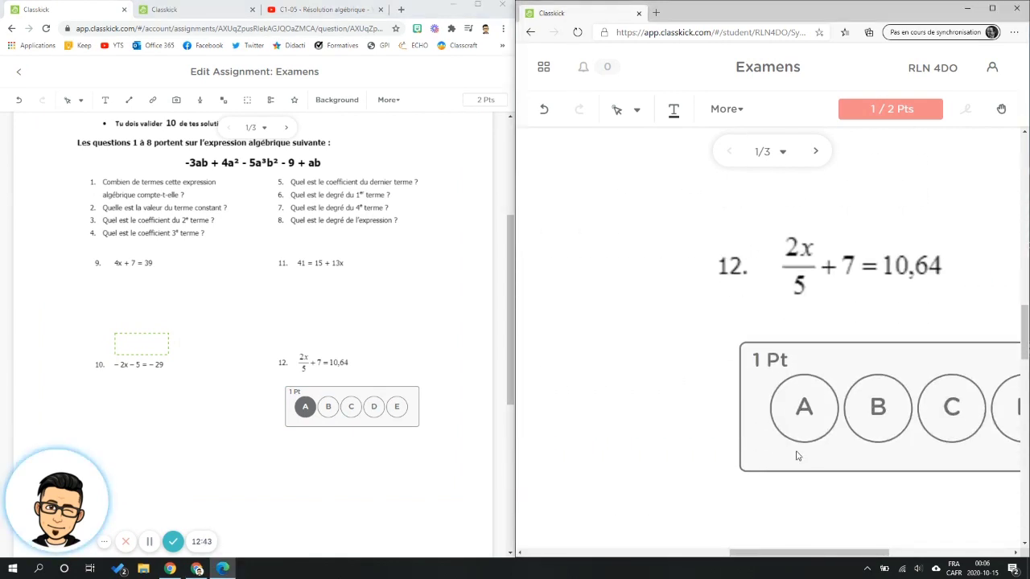
left_click(941, 413)
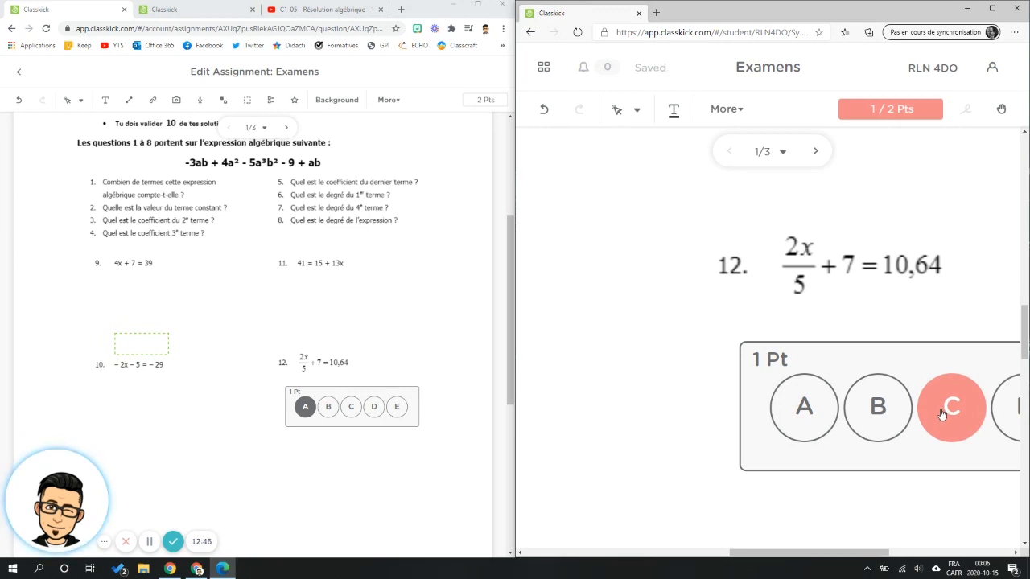
left_click(819, 419)
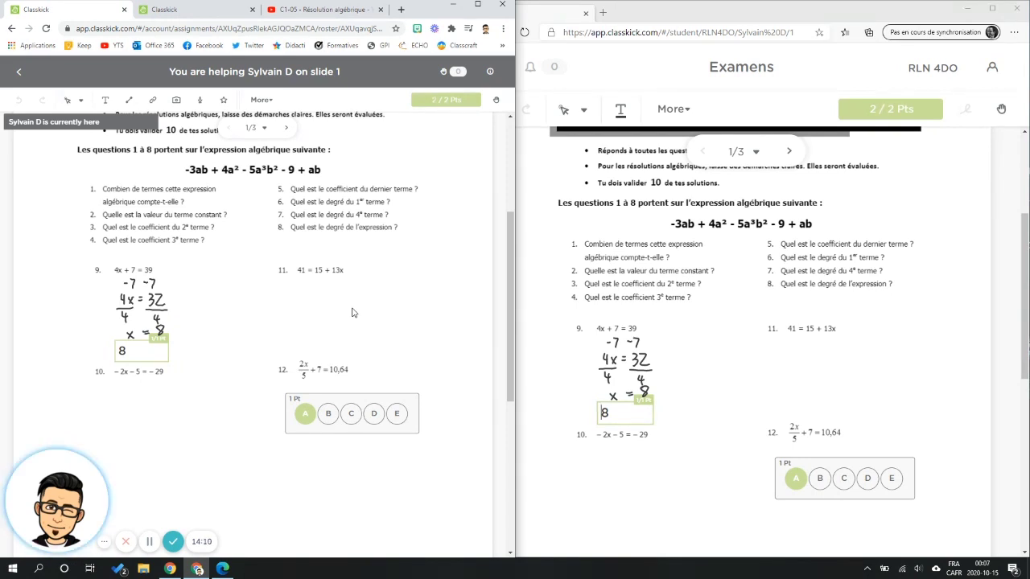
- Switch to the pen in the student window and draw a question mark under question 11
scroll(724, 338, "up", 5)
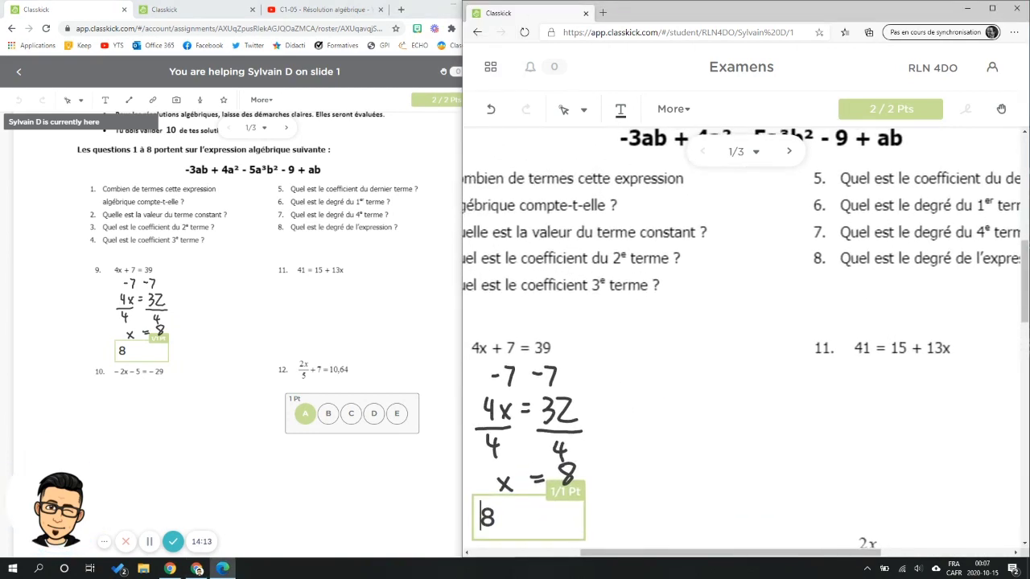
left_click(584, 109)
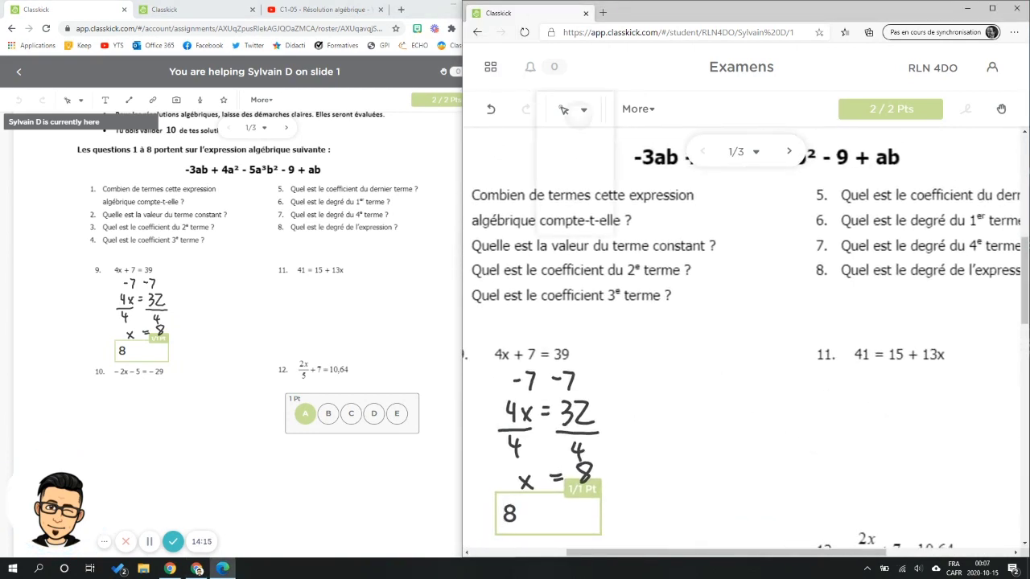
left_click(552, 148)
mouse_move(832, 388)
left_mouse_down()
mouse_move(857, 400)
mouse_move(836, 448)
left_mouse_up()
left_click(858, 463)
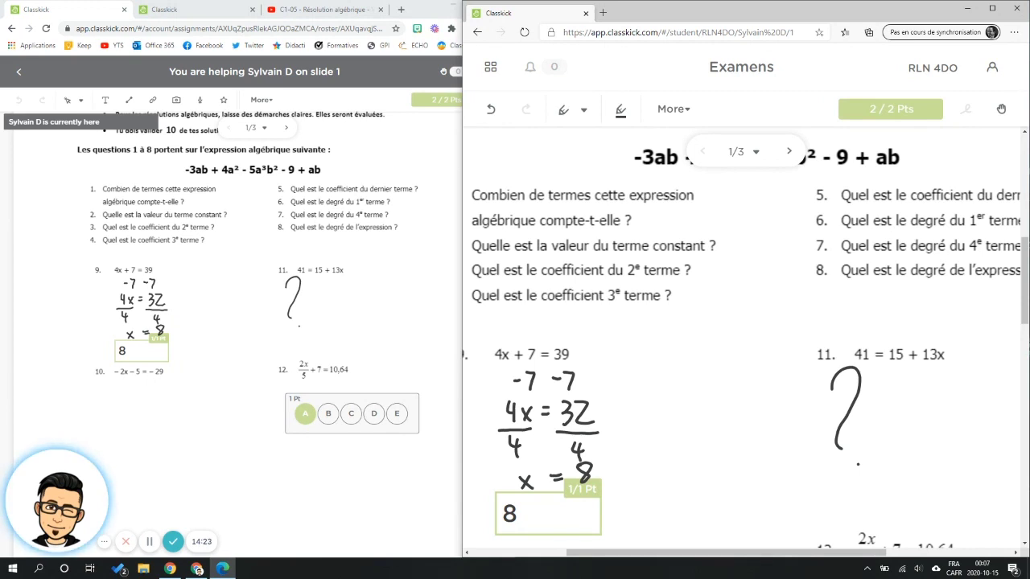
- Realign the student window beside the teacher's and, as the teacher, draw a vertical pen line through question 11's equals sign
left_click(225, 316)
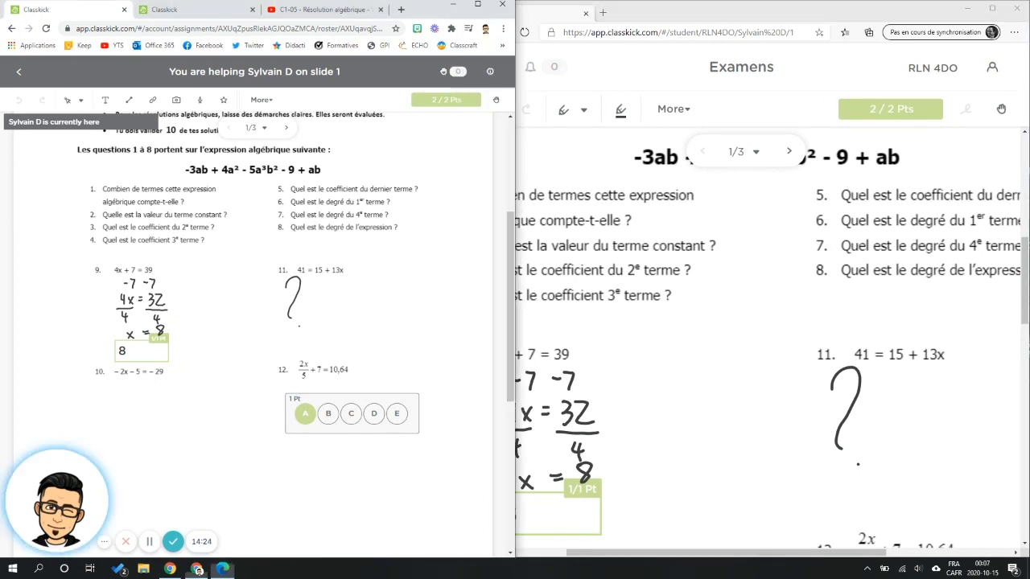
scroll(226, 316, "up", 5)
scroll(254, 330, "up", 1)
scroll(253, 330, "up", 2)
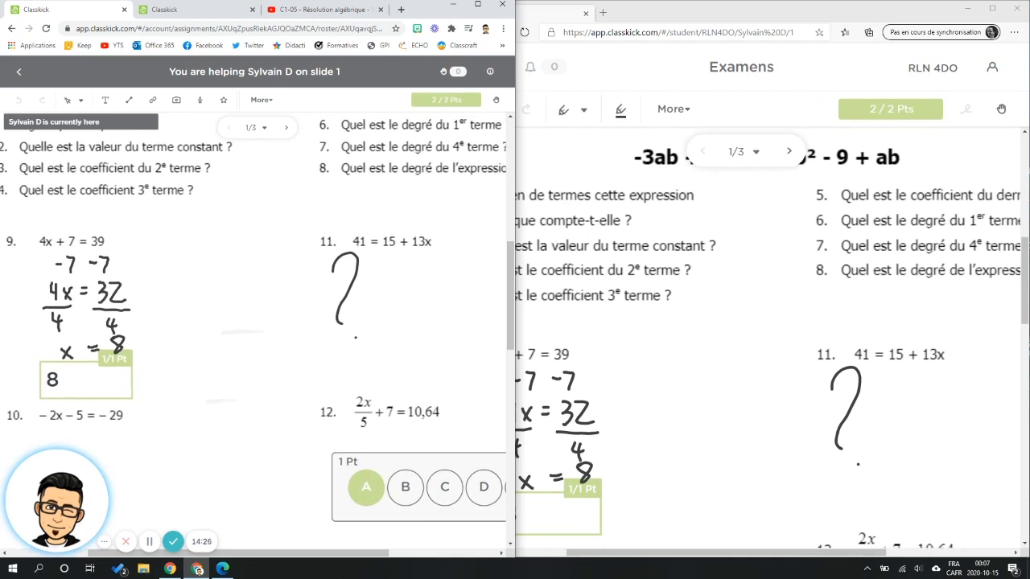
left_click_drag(720, 11, 1029, 179)
left_click(208, 298)
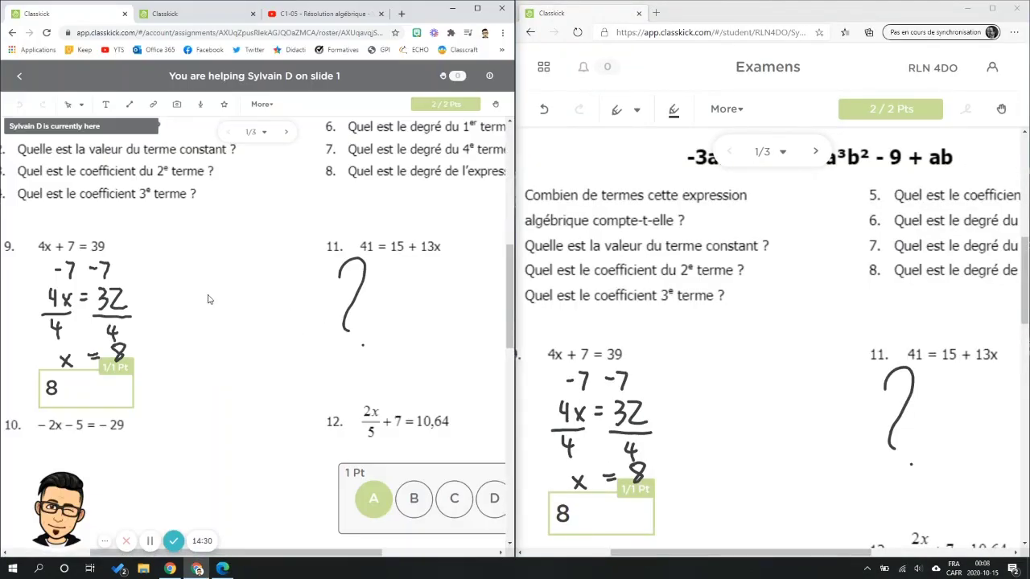
left_click(81, 104)
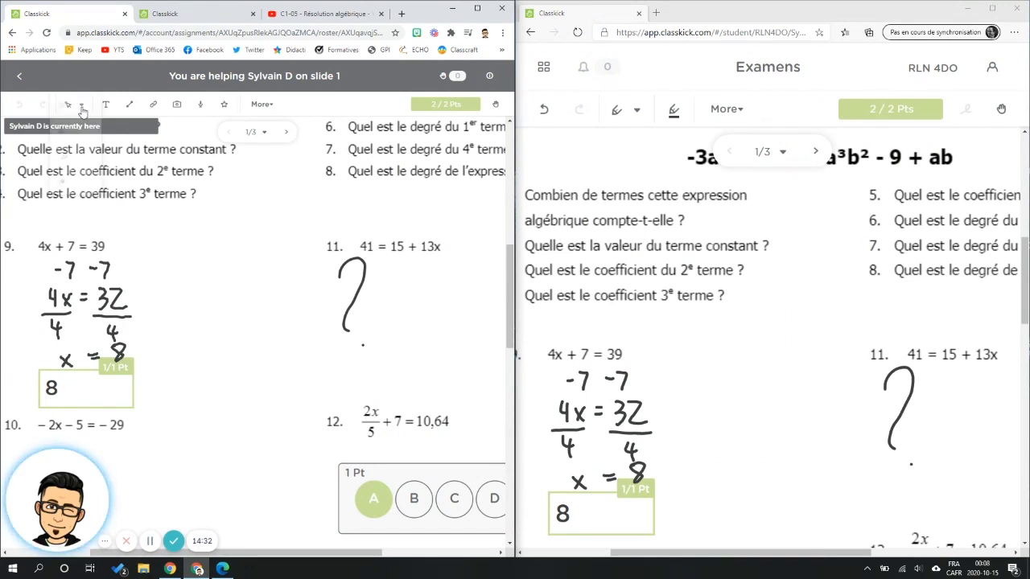
left_click(72, 158)
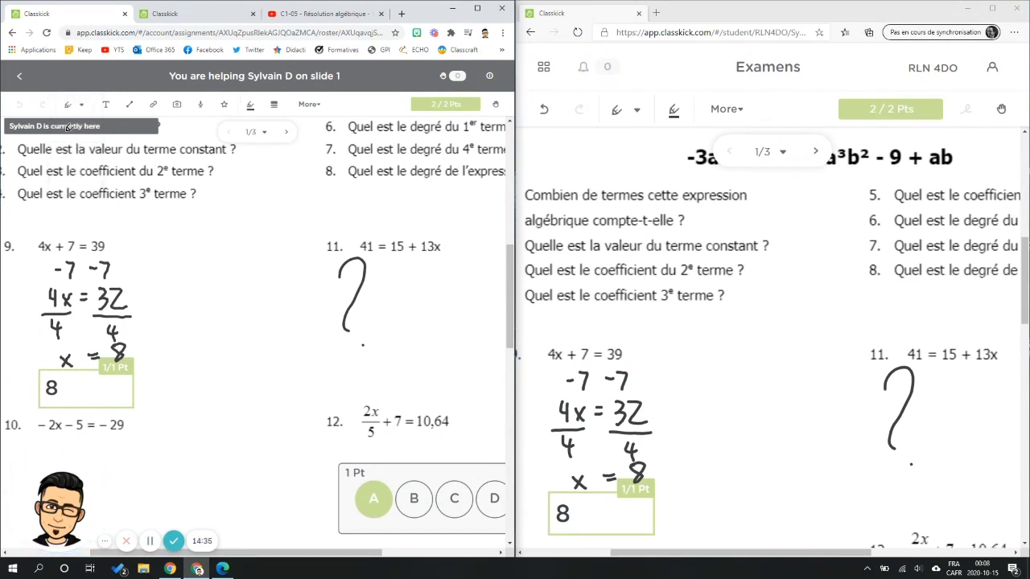
left_click_drag(386, 228, 381, 401)
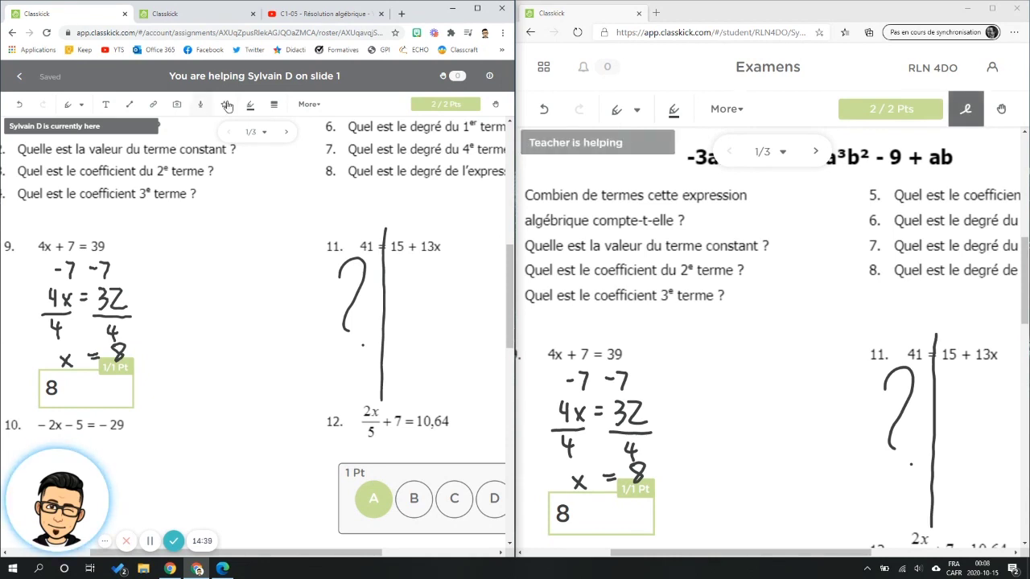
- Handwrite question 11's solution in the teacher's view: subtract 15 on both sides, write 26 = 13x and divide both sides by 13
left_click_drag(734, 557, 844, 541)
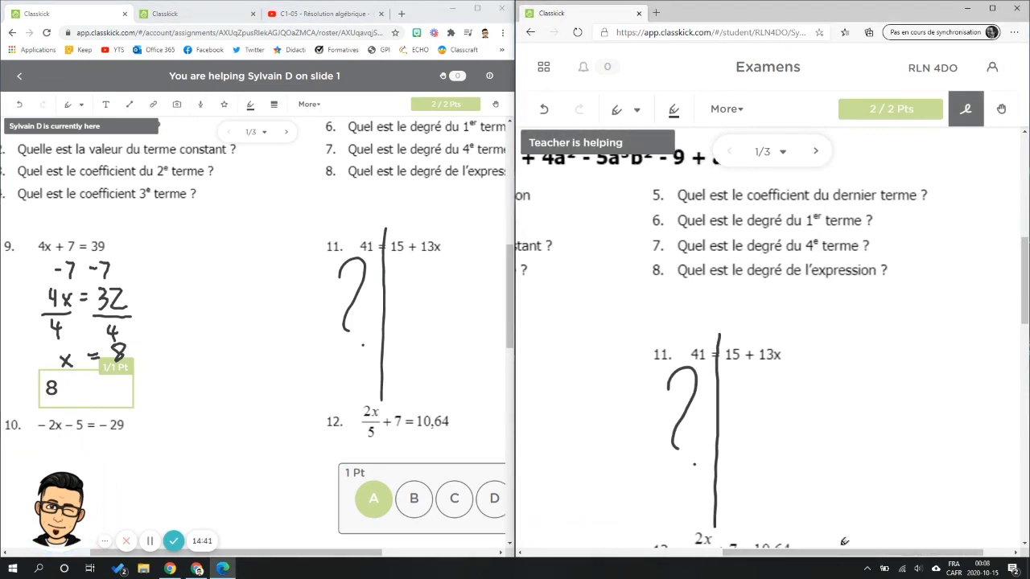
left_click_drag(393, 277, 406, 283)
left_click_drag(426, 266, 422, 284)
mouse_move(341, 282)
left_mouse_down()
mouse_move(372, 290)
mouse_move(357, 287)
left_mouse_up()
mouse_move(329, 318)
left_mouse_down()
mouse_move(343, 314)
mouse_move(359, 331)
mouse_move(392, 321)
left_mouse_up()
left_click_drag(380, 333, 407, 338)
left_click_drag(420, 312, 422, 340)
mouse_move(438, 323)
left_mouse_down()
mouse_move(456, 339)
mouse_move(440, 342)
mouse_move(452, 352)
left_mouse_up()
mouse_move(414, 369)
left_mouse_down()
mouse_move(415, 386)
mouse_move(431, 393)
left_mouse_up()
mouse_move(334, 359)
left_mouse_down()
mouse_move(371, 358)
mouse_move(346, 398)
left_mouse_up()
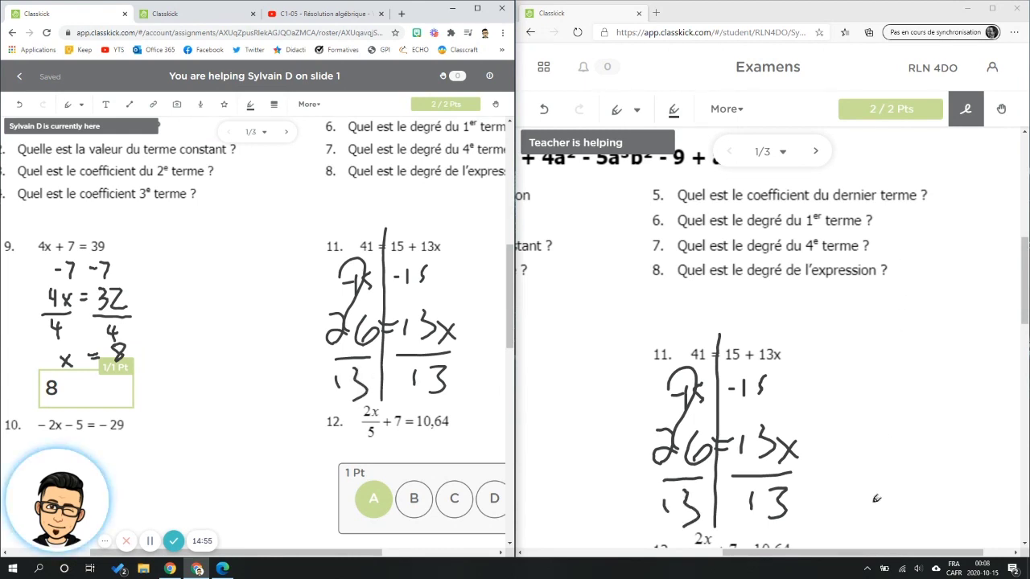
- Raise the student's hand for help on slide 1 and open that request from the teacher's list of raised hands
scroll(877, 498, "down", 3)
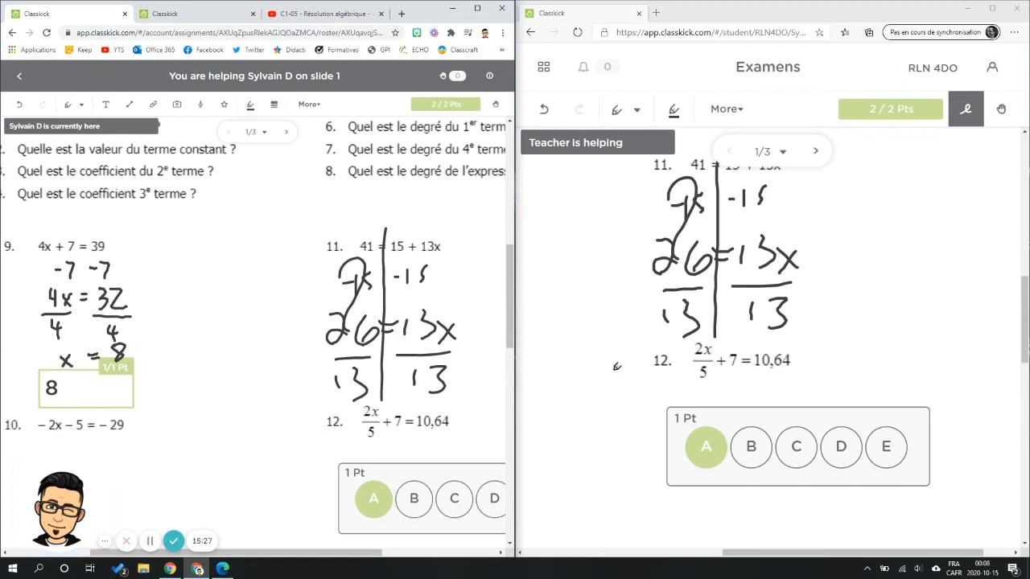
left_click(1004, 110)
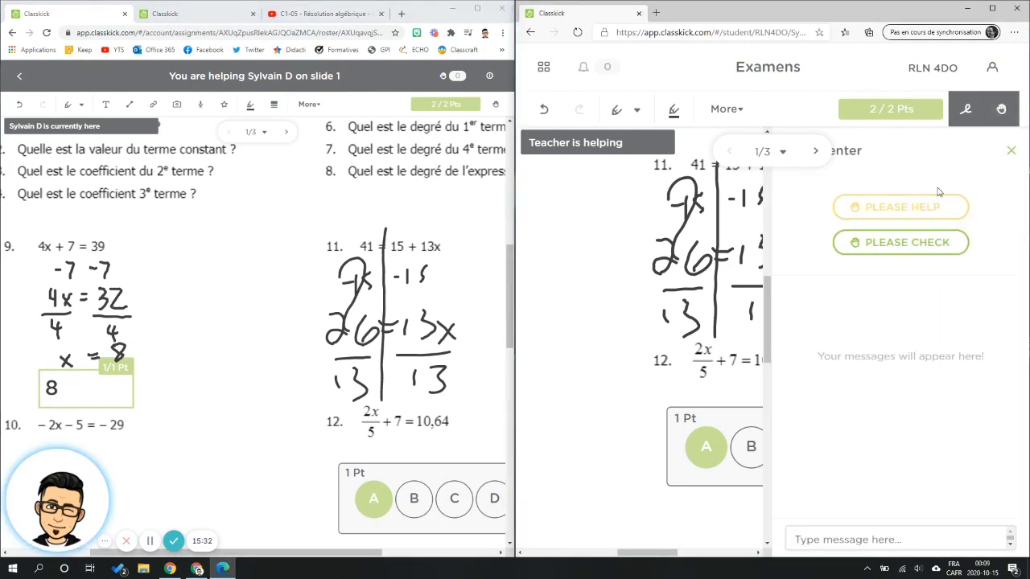
left_click(925, 245)
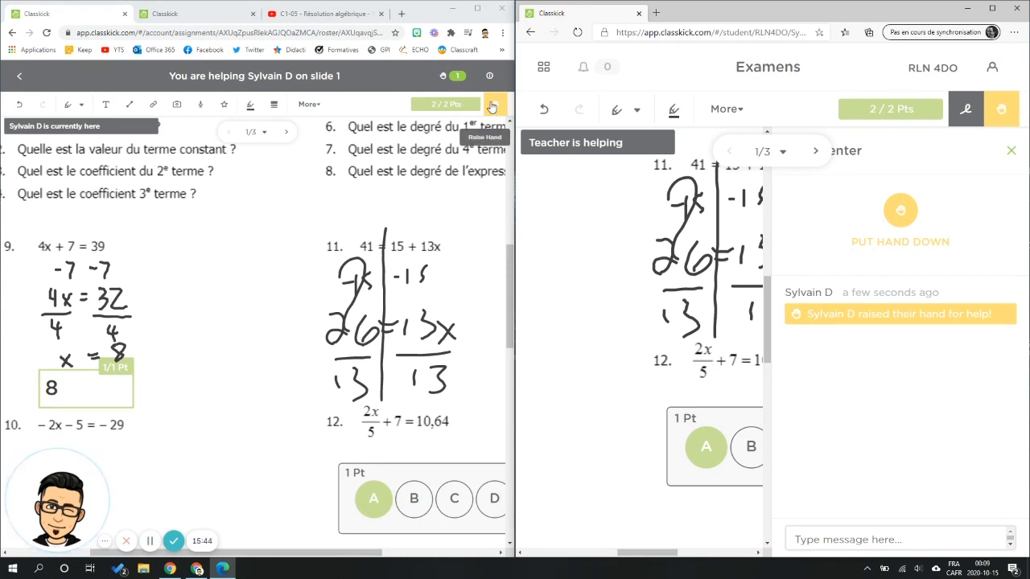
left_click(456, 77)
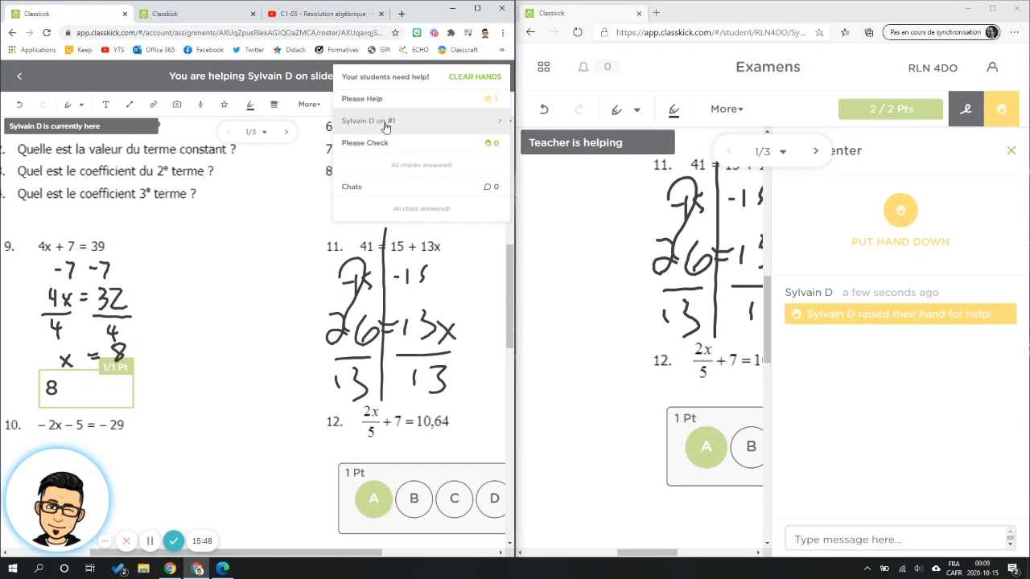
left_click(386, 123)
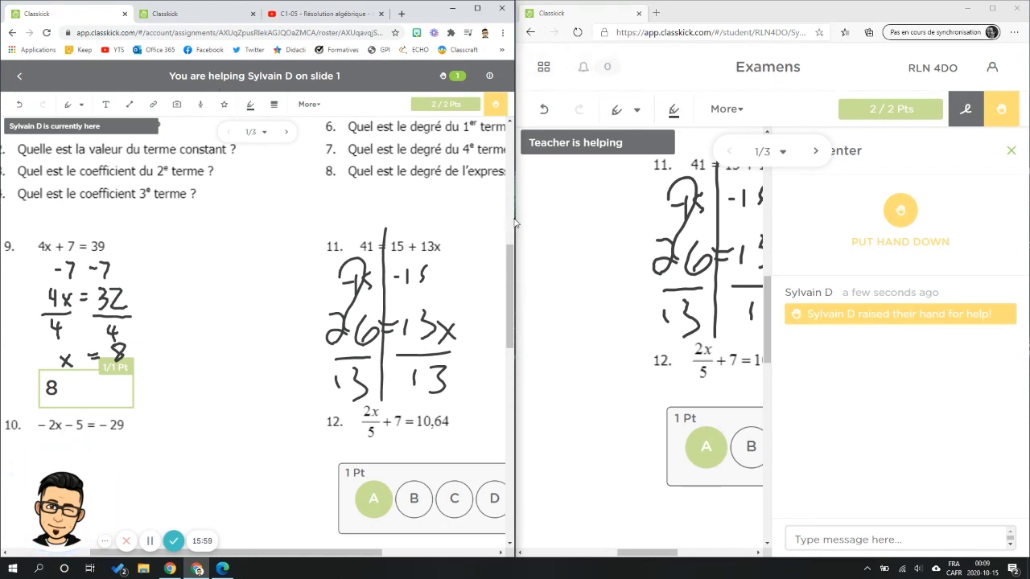
- Widen the teacher window and look at the form for adding a URL or YouTube/Vimeo link, closing it without adding one
left_click_drag(513, 222, 760, 222)
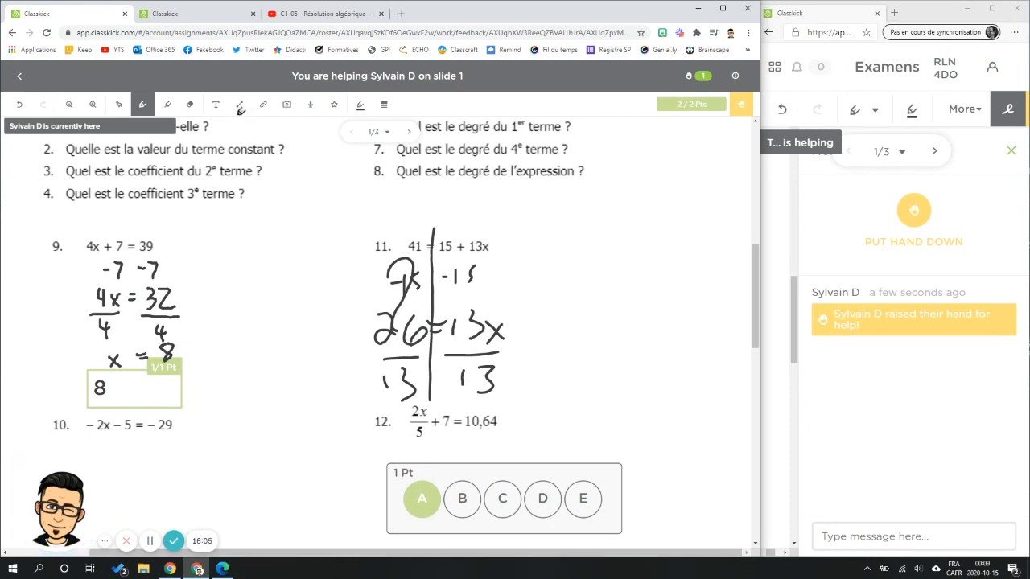
left_click(263, 104)
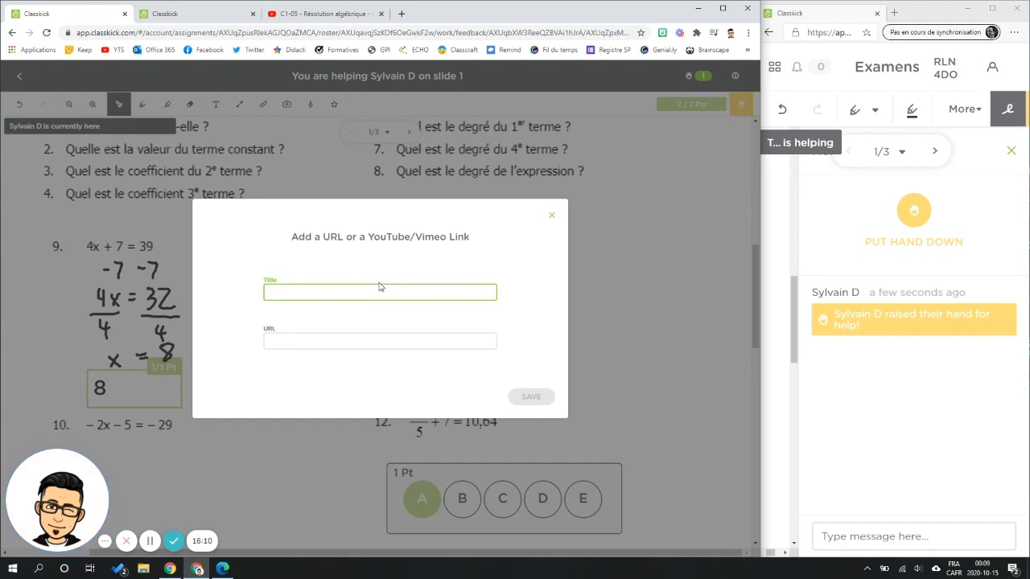
left_click(551, 215)
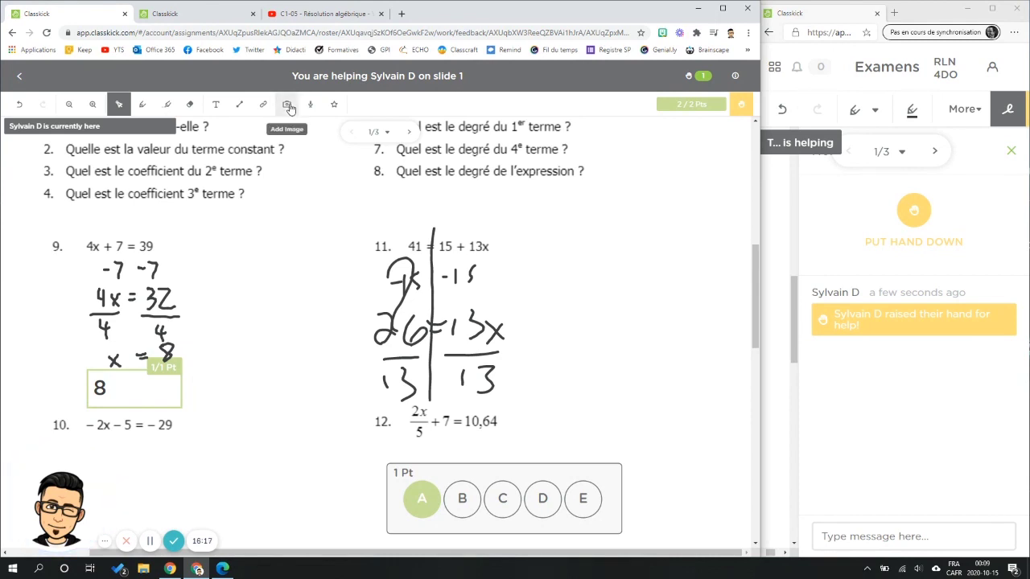
- Place the Bravo sticker on the student's slide and adjust it to sit beside the question 9 solution
left_click(336, 107)
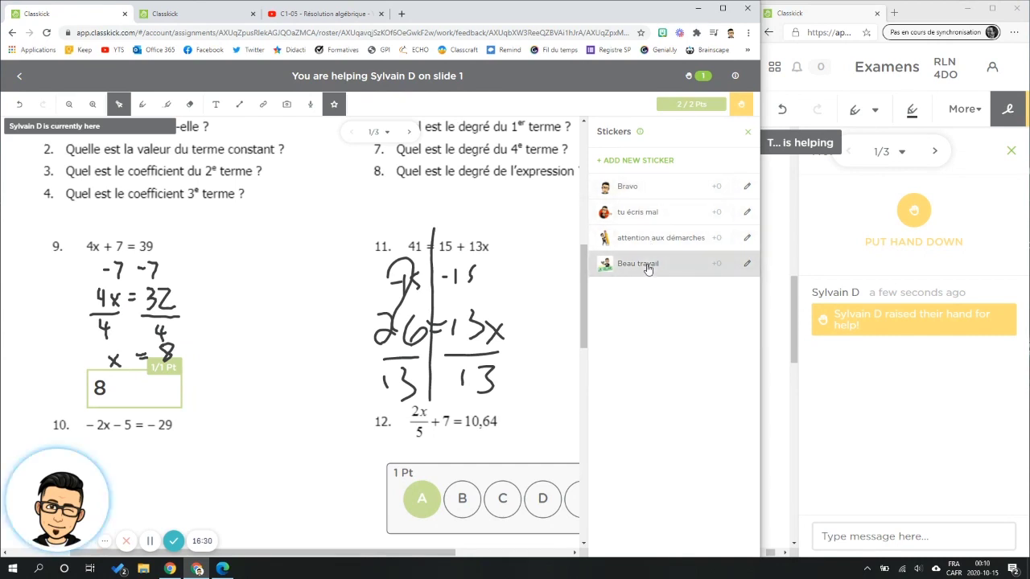
left_click(634, 190)
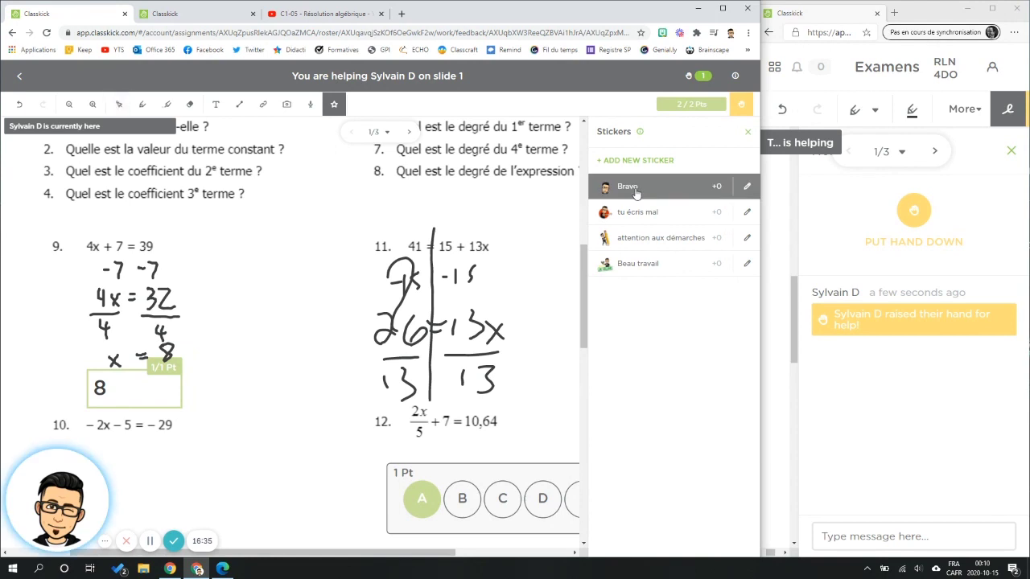
left_click(204, 258)
left_click_drag(302, 379, 256, 286)
left_click(265, 450)
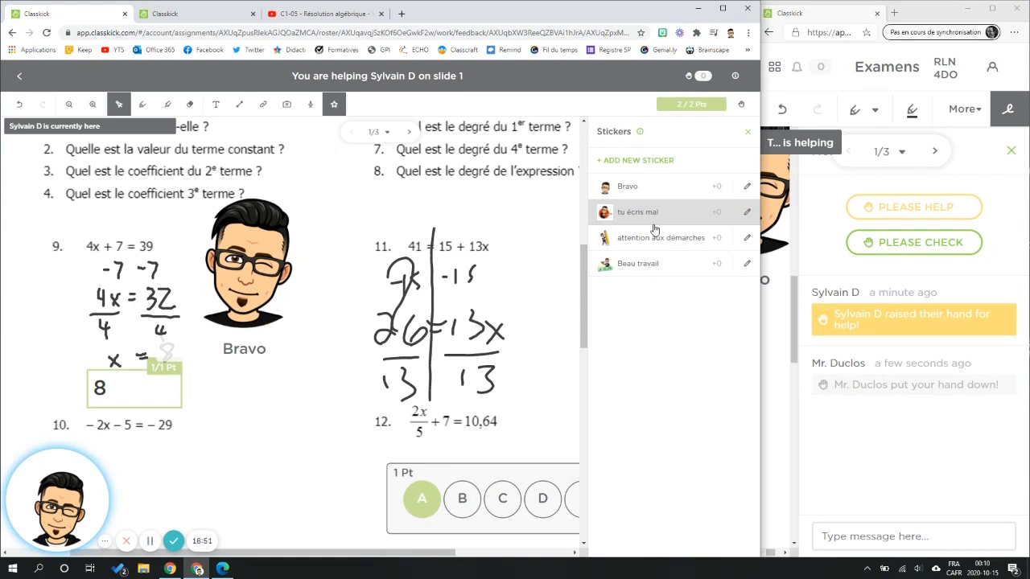
- Leave the student's slide in the teacher window and return to the list of all assignments
left_click(204, 17)
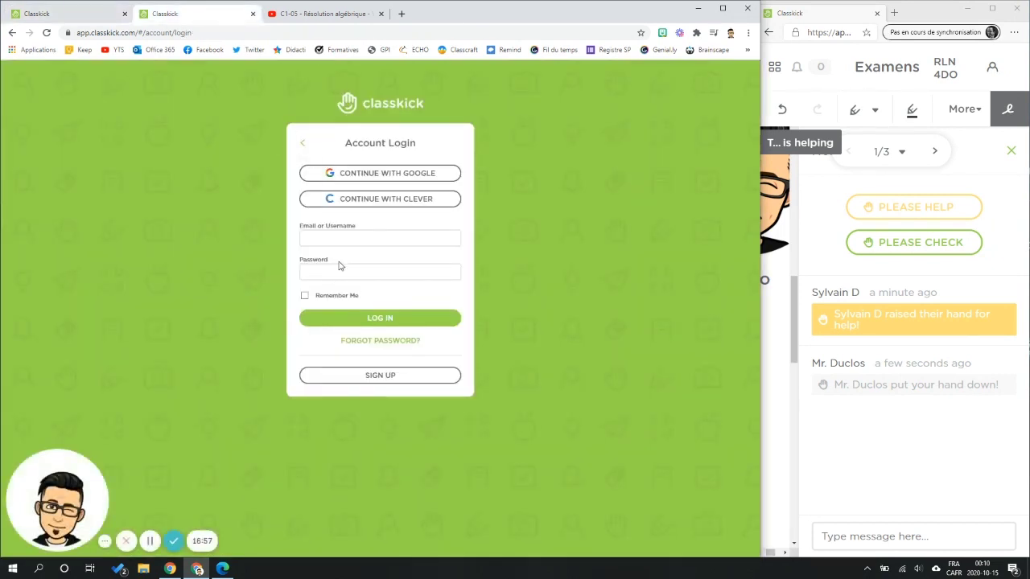
left_click(88, 3)
left_click(27, 81)
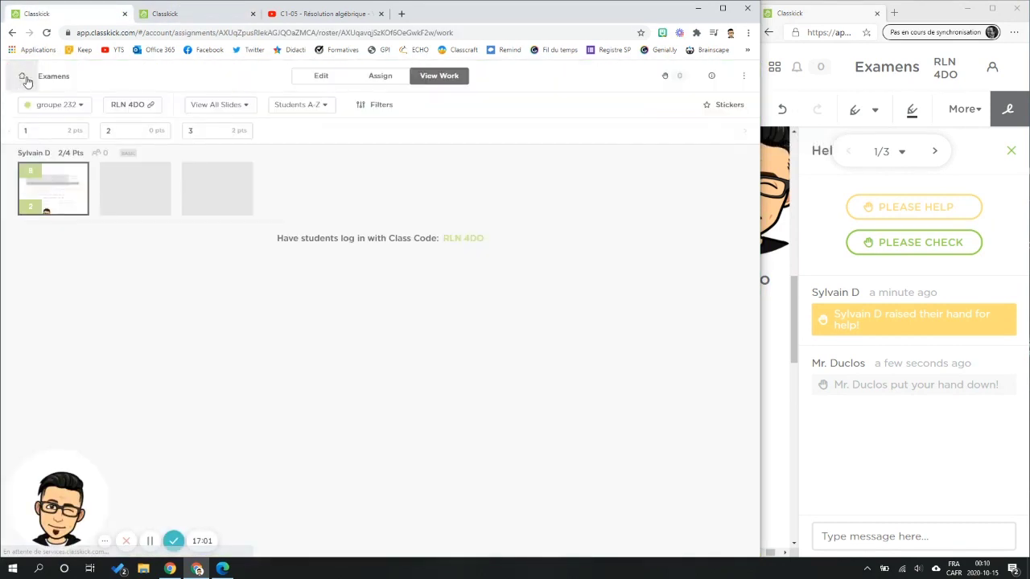
left_click(24, 78)
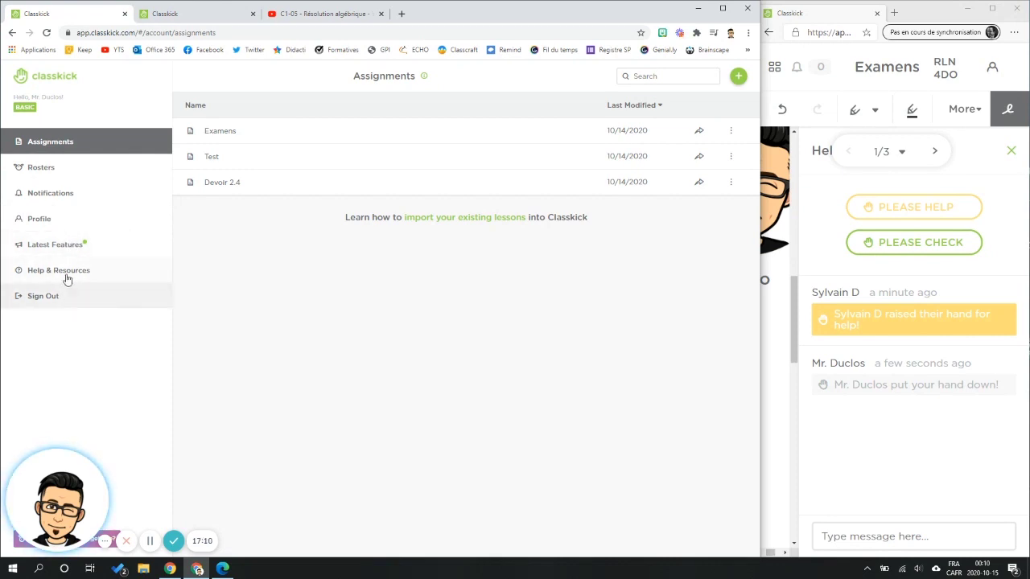
- Open the Classkick Pro order page from the account's plan label and review the Basic and Pro feature comparison, including the assignments-per-teacher limit
left_click(22, 114)
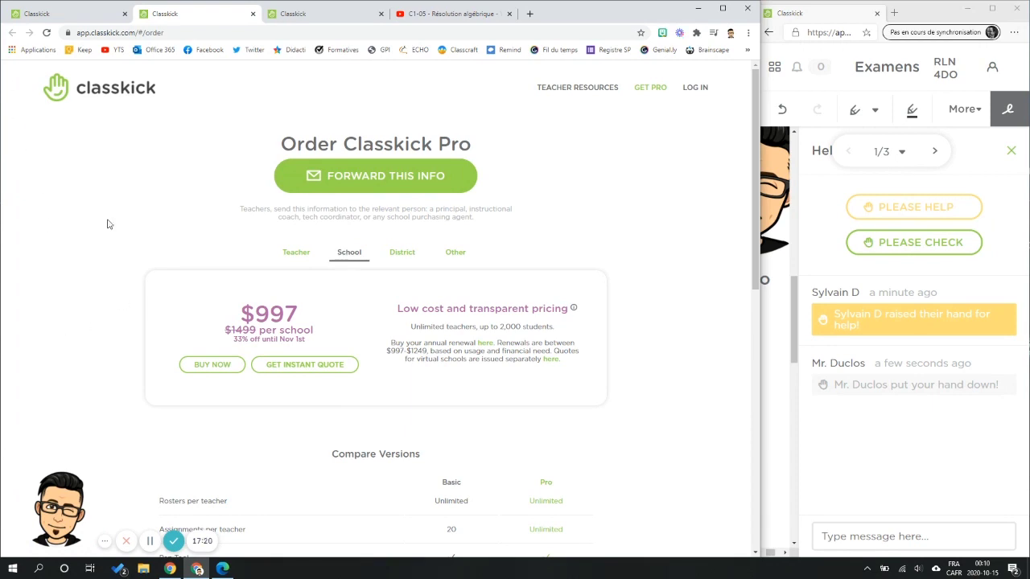
scroll(394, 338, "down", 2)
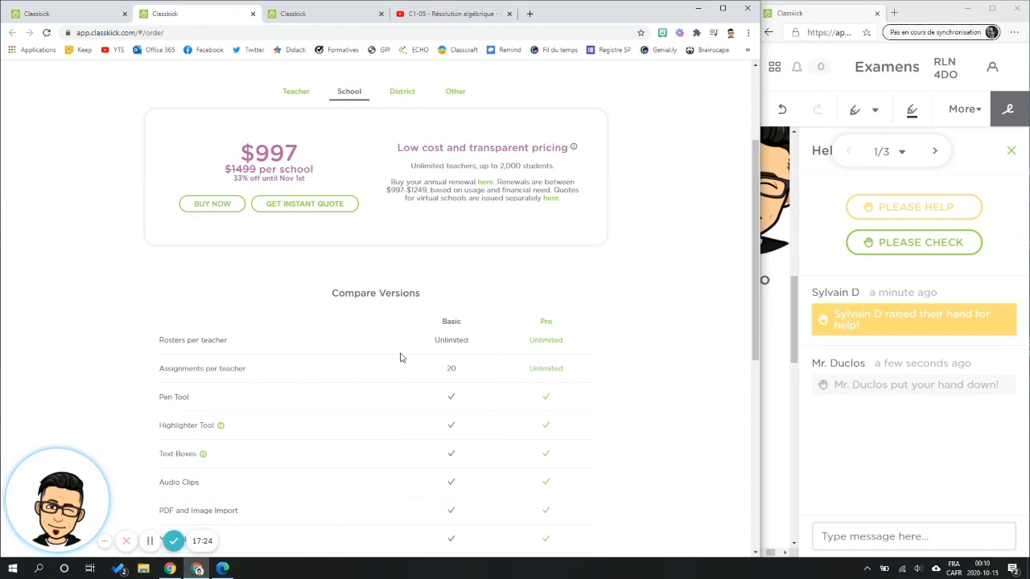
scroll(399, 358, "down", 2)
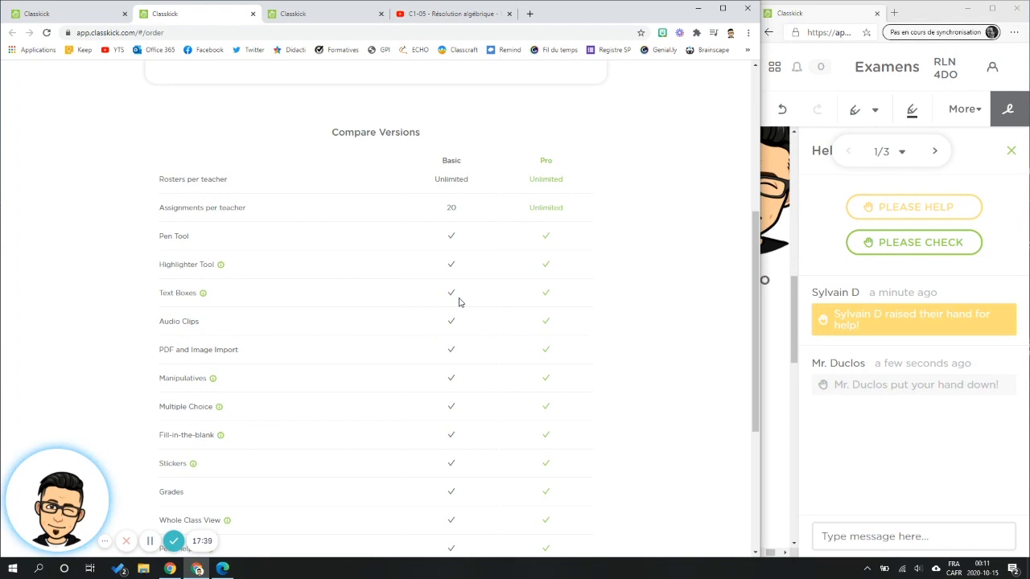
scroll(491, 280, "down", 2)
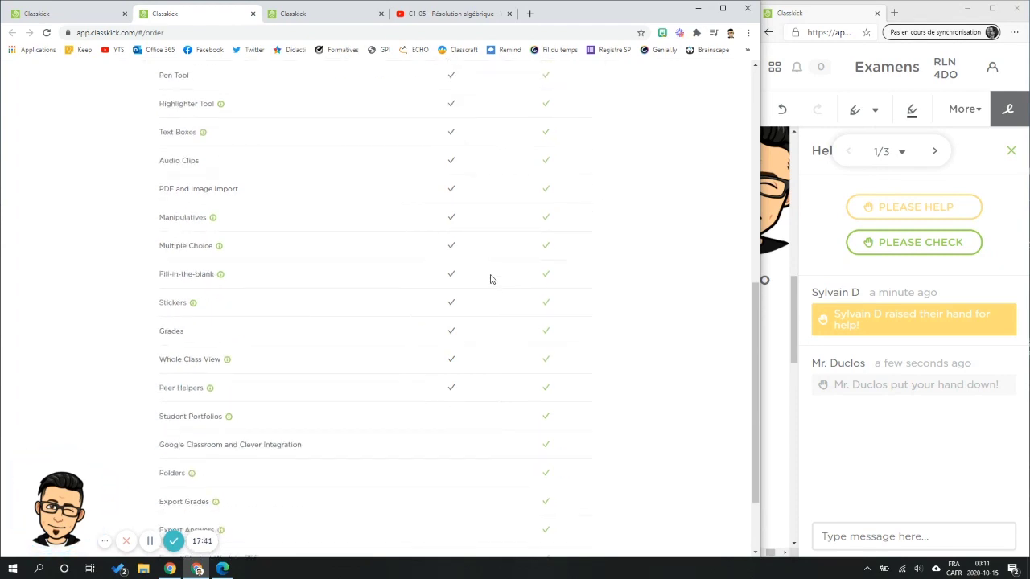
scroll(503, 121, "down", 2)
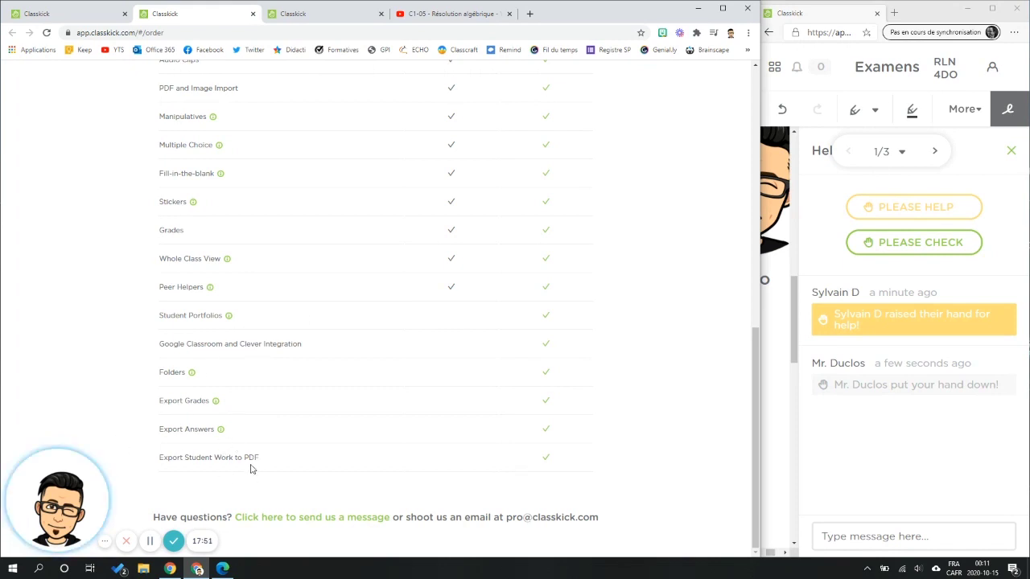
scroll(550, 406, "up", 5)
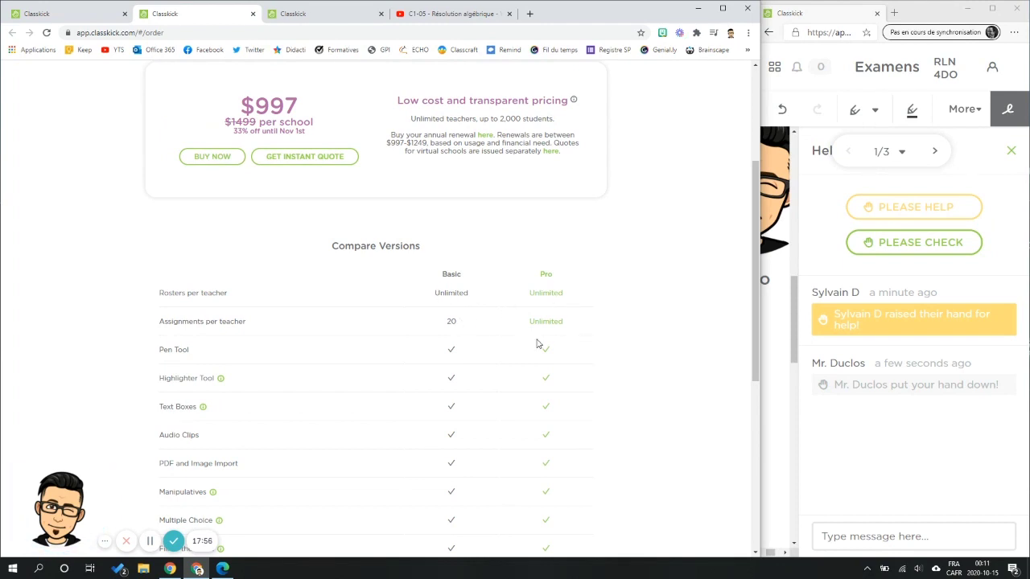
mouse_move(553, 331)
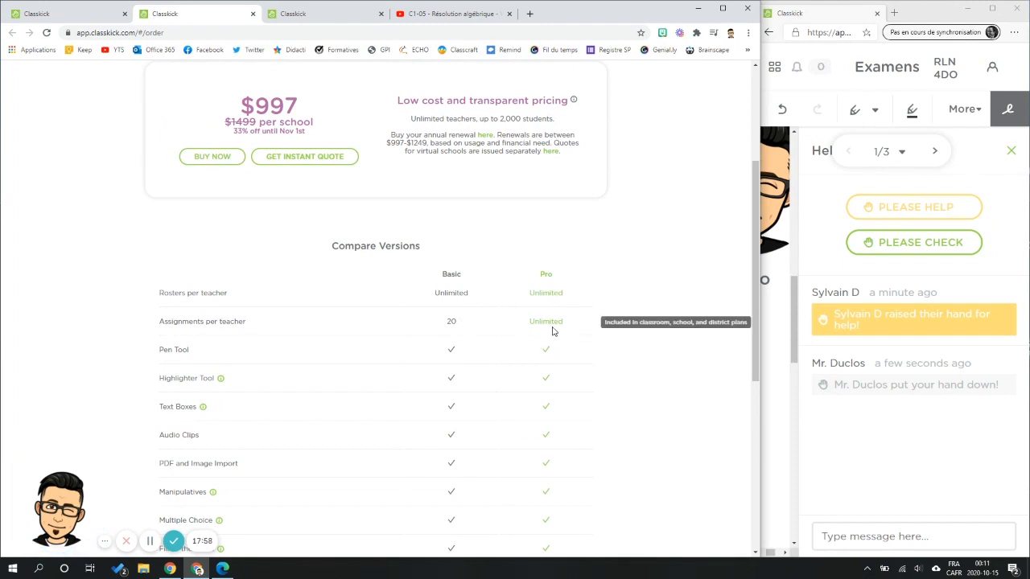